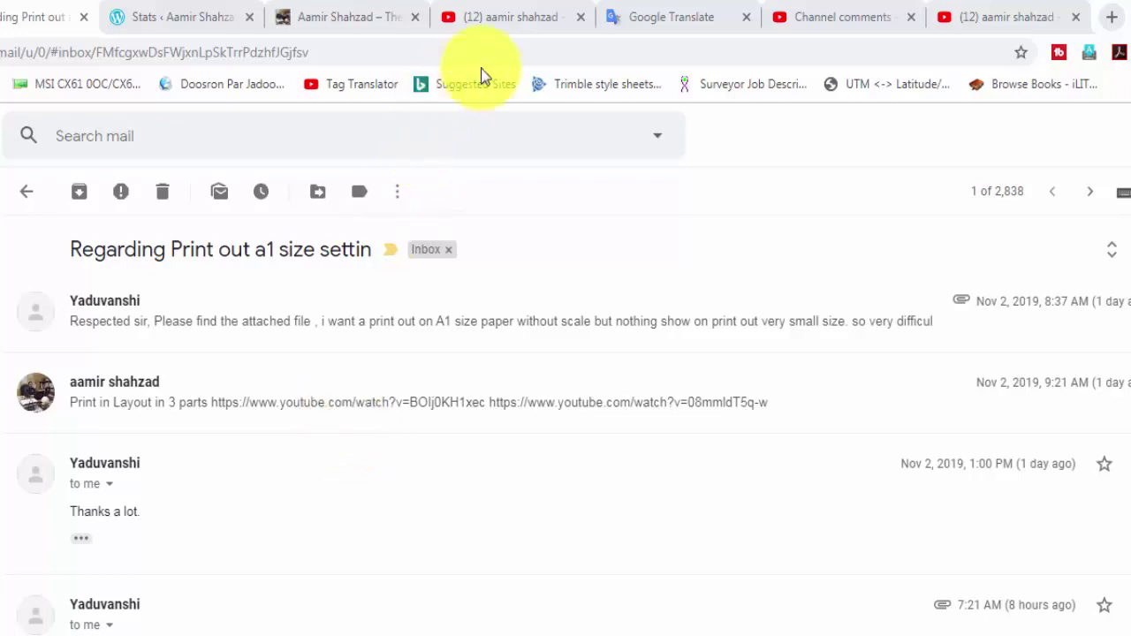
Open the YouTube channel's 'print layout' search results and scroll through the AutoCAD printing videos.
click(520, 13)
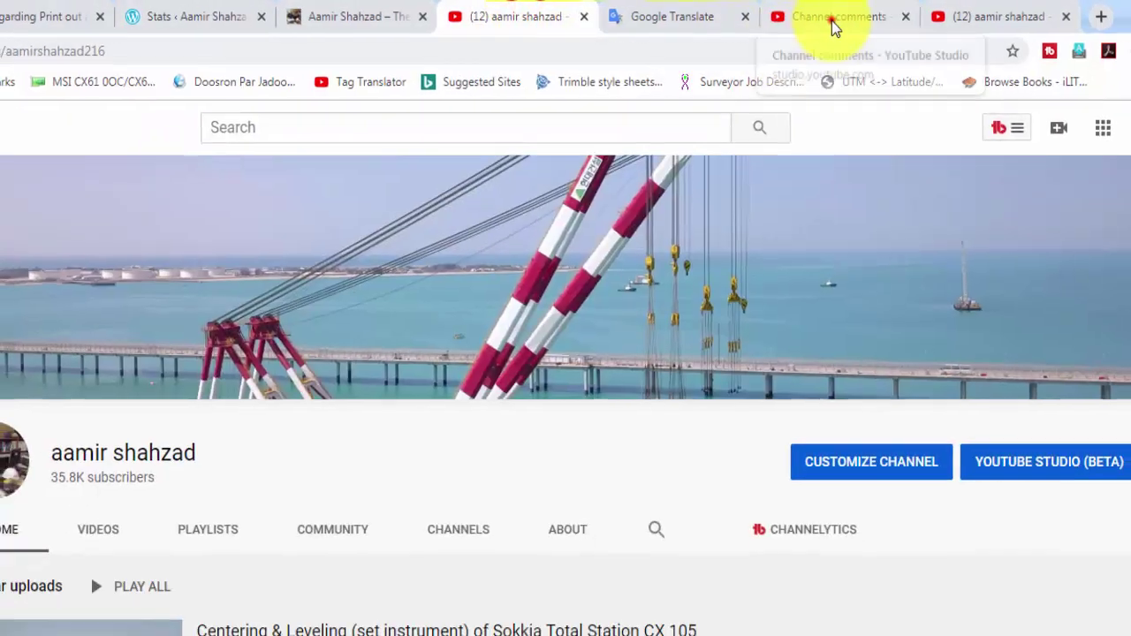
click(836, 17)
click(1003, 17)
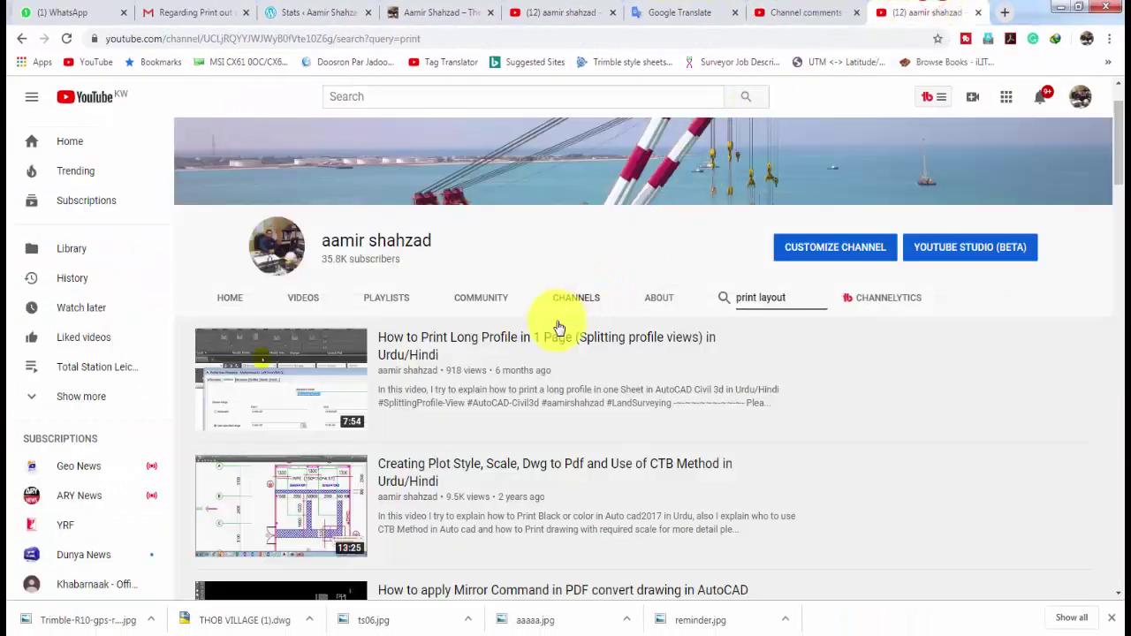
mouse_move(495, 371)
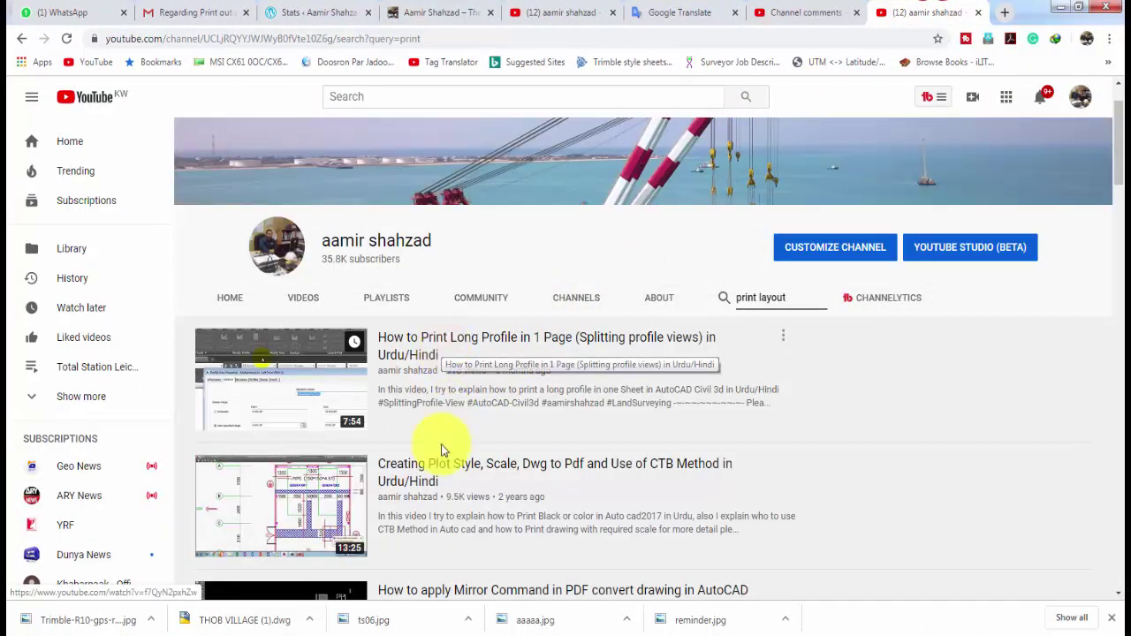
scroll(436, 469, down, 2)
scroll(442, 405, down, 3)
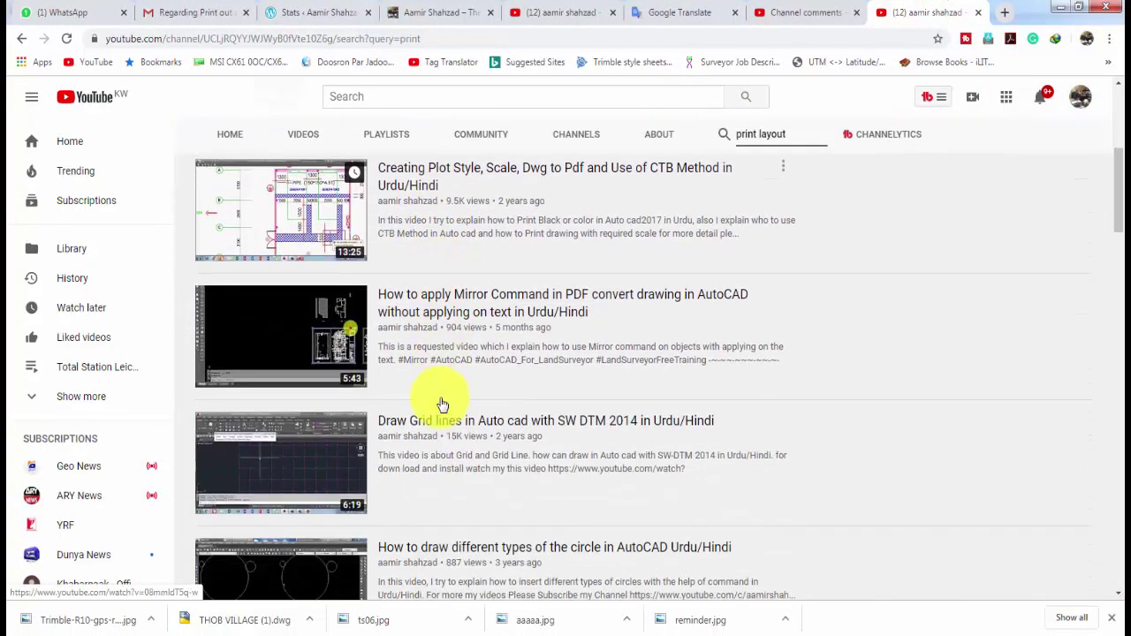
scroll(442, 405, up, 4)
scroll(442, 404, up, 3)
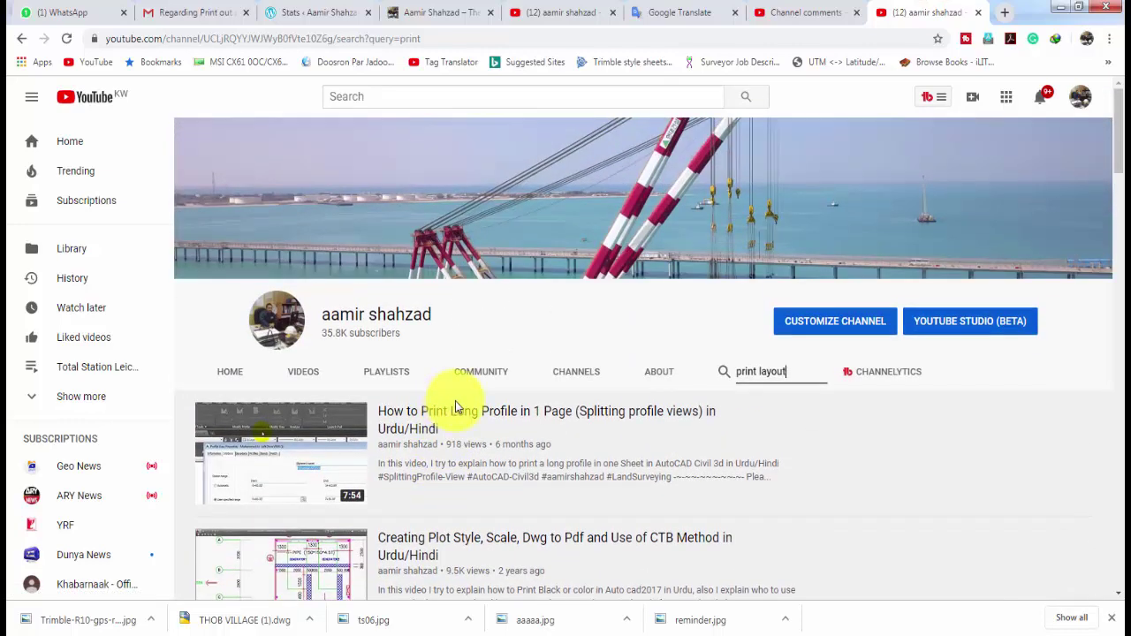
Scroll the Gmail lineweight thread down to its THOB VILLAGE.dwg attachment.
click(202, 9)
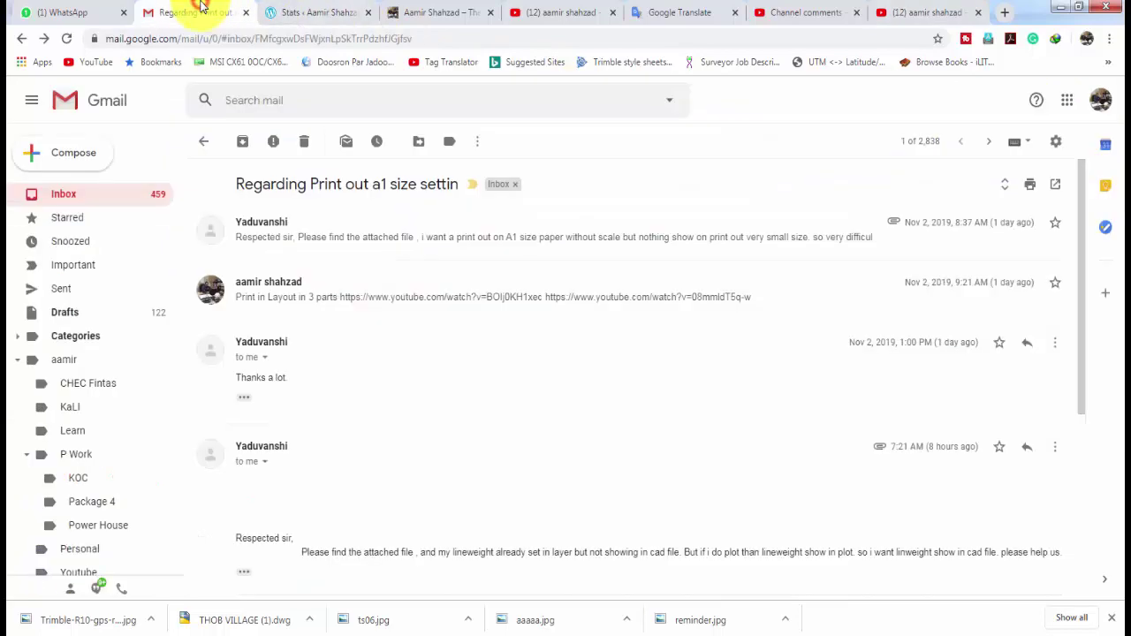
scroll(331, 366, down, 1)
scroll(335, 369, down, 1)
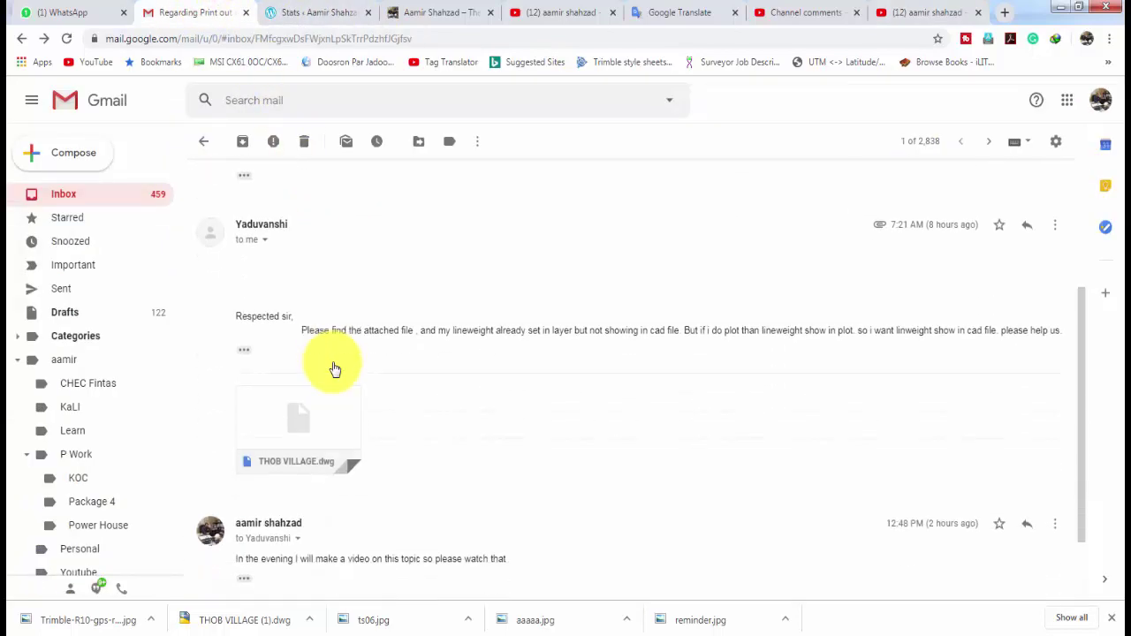
scroll(334, 369, down, 1)
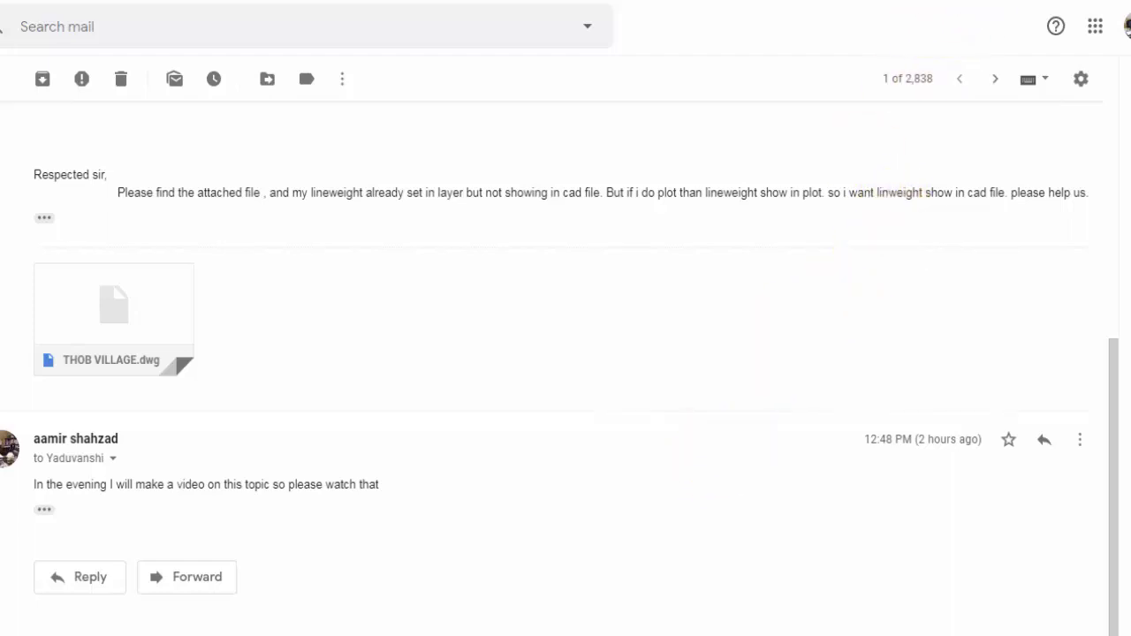
Minimize and restore the browser, then return to the YouTube channel page.
click(1071, 10)
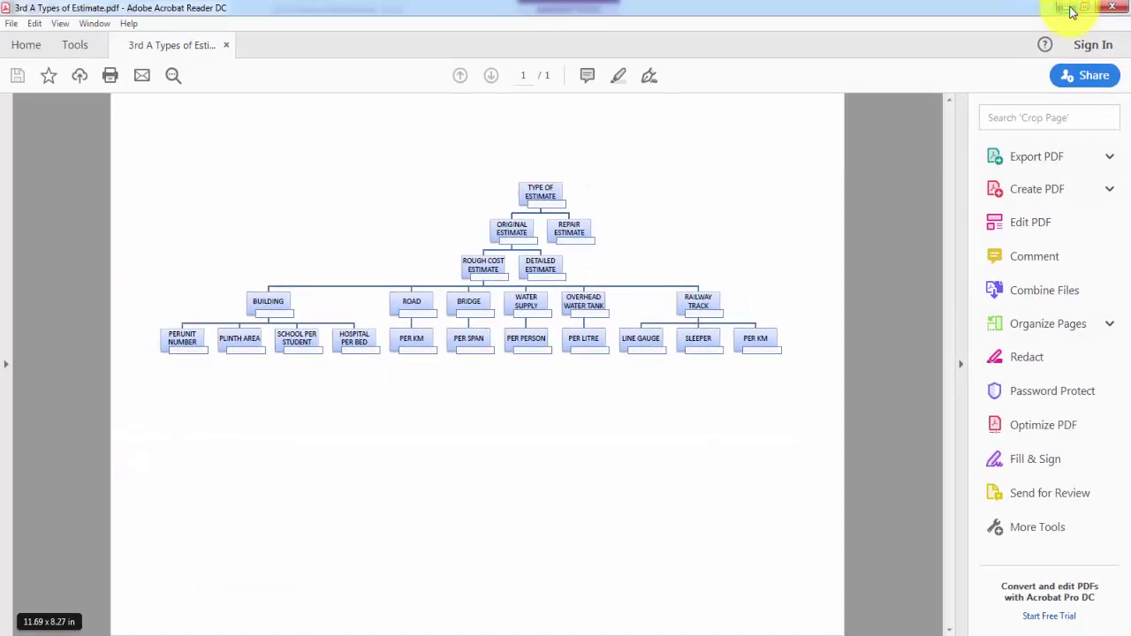
click(101, 627)
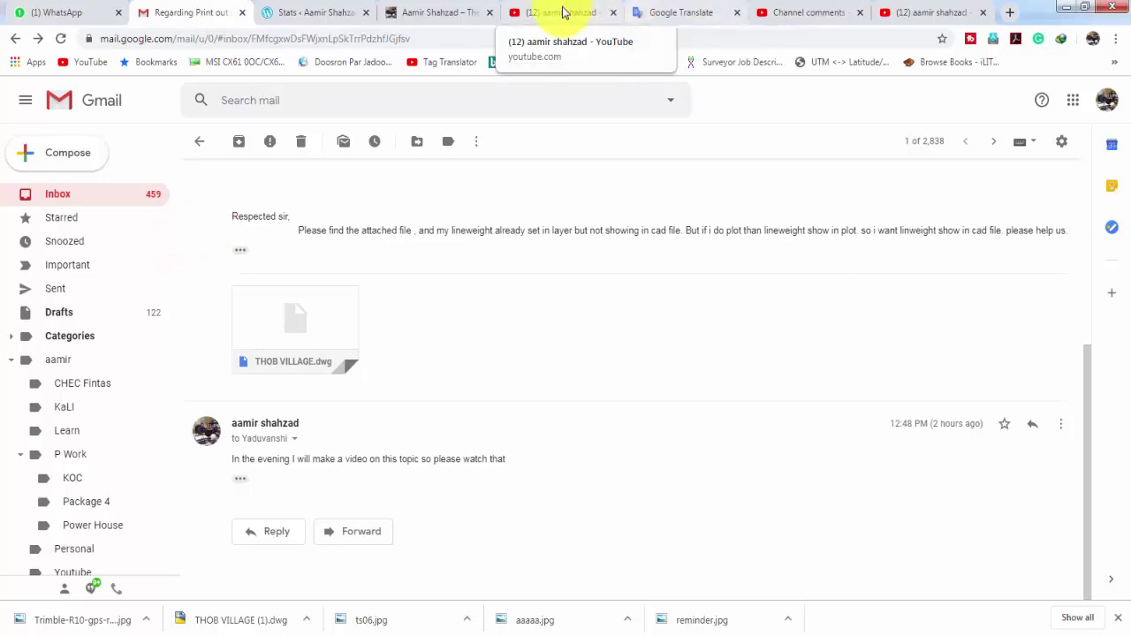
click(526, 16)
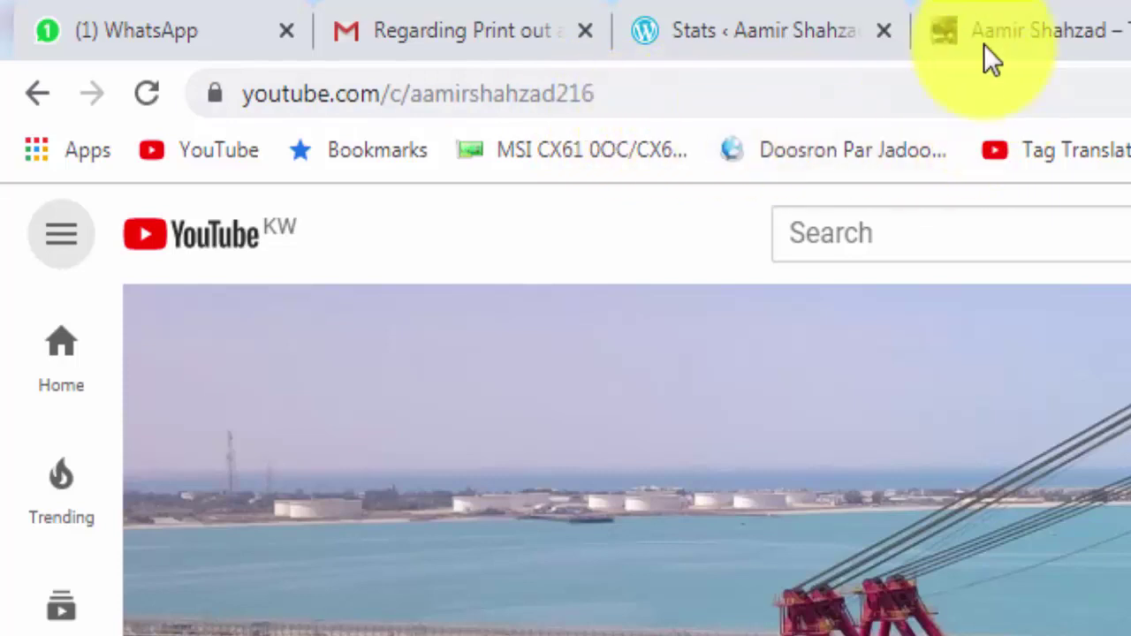
Open the Aamir Shahzad blog and browse its survey instrument posts, then return to the top.
click(982, 23)
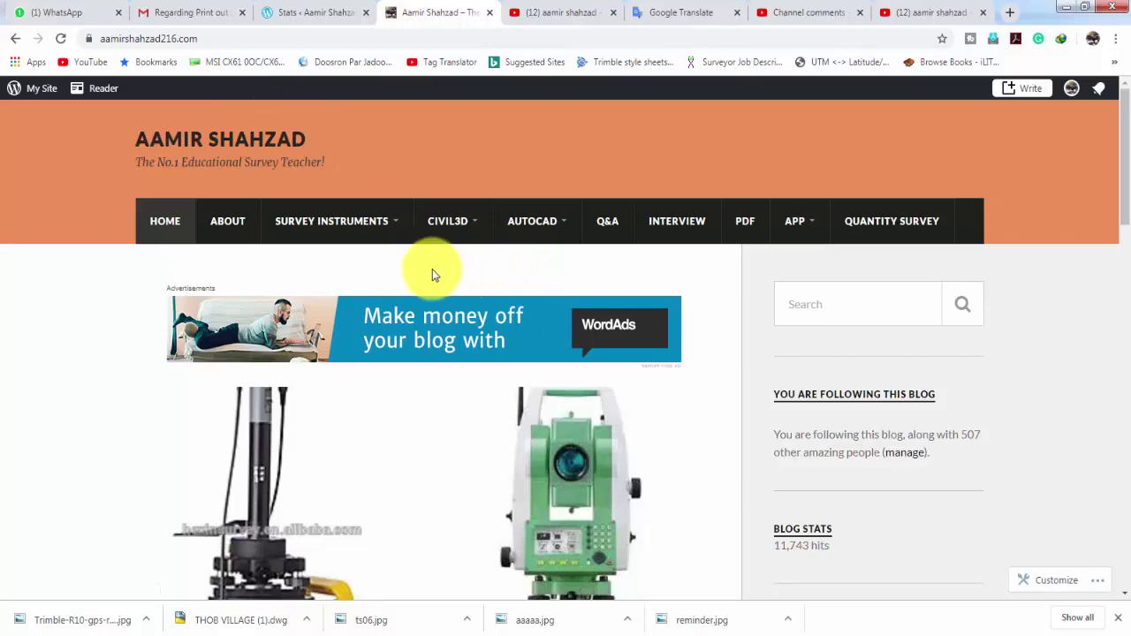
scroll(380, 309, down, 4)
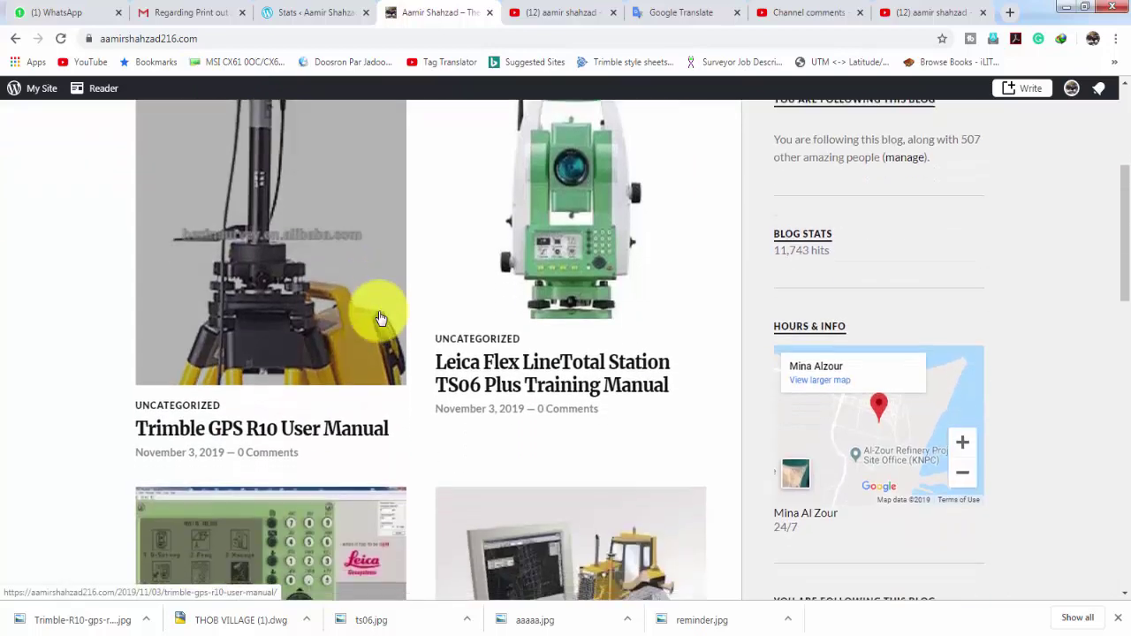
scroll(380, 318, down, 2)
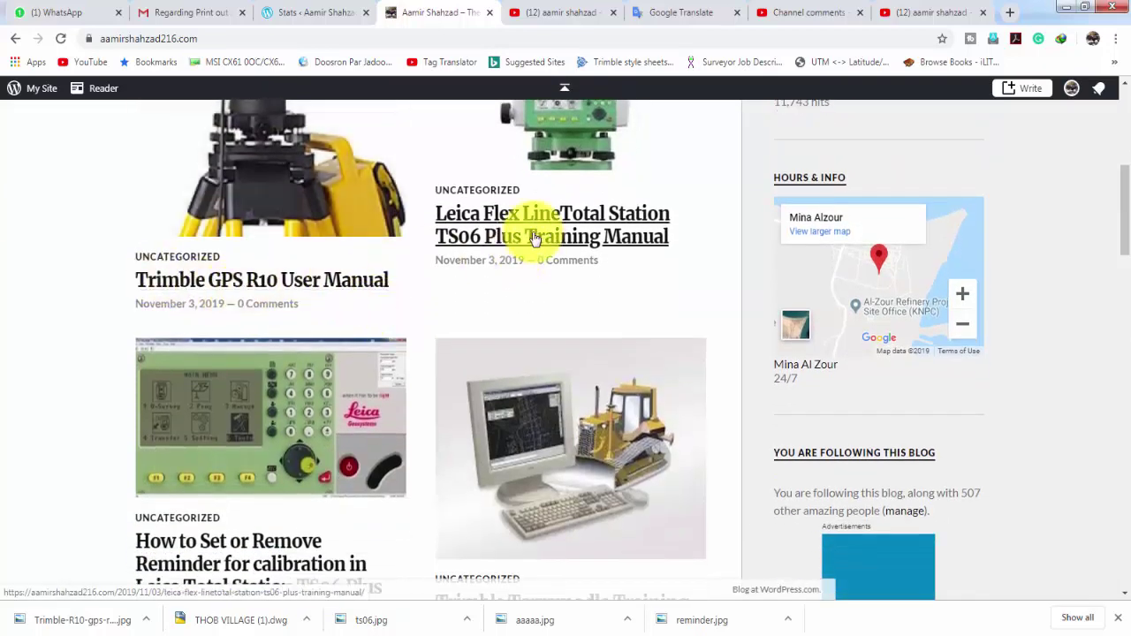
scroll(360, 469, down, 2)
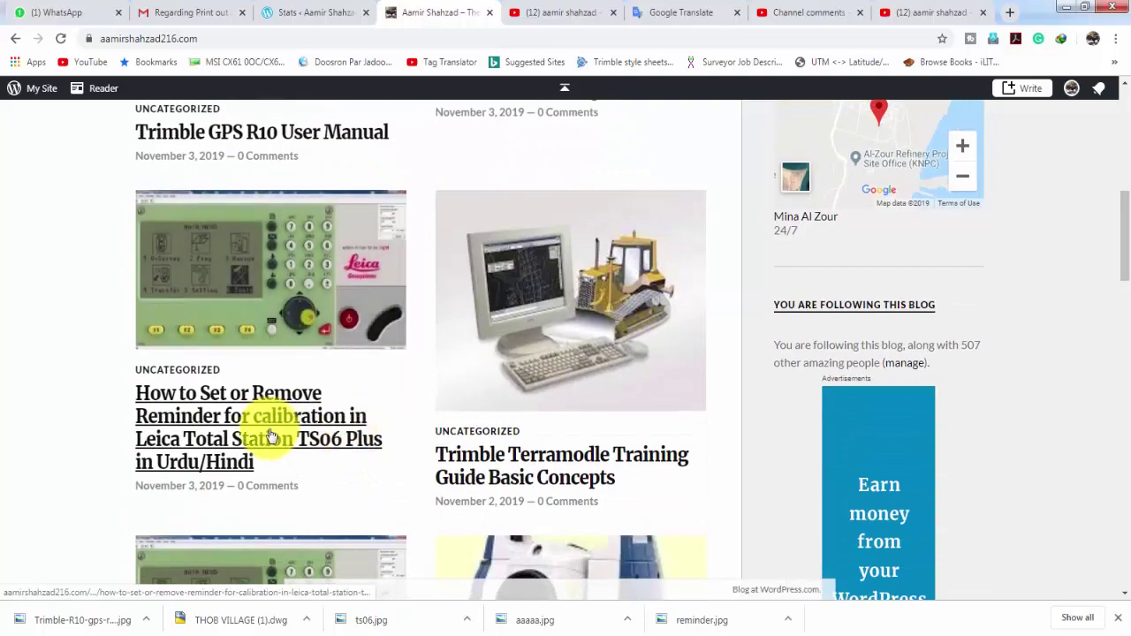
scroll(283, 417, down, 2)
scroll(379, 384, down, 1)
scroll(530, 308, down, 2)
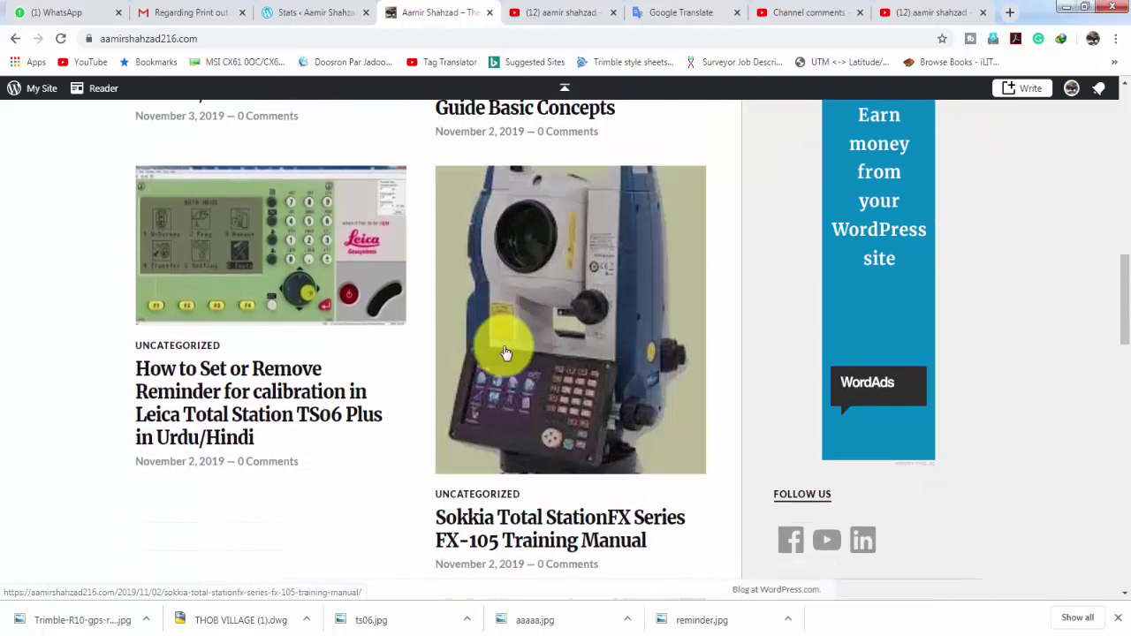
scroll(442, 378, down, 2)
scroll(416, 374, down, 3)
scroll(424, 378, up, 4)
scroll(419, 372, up, 2)
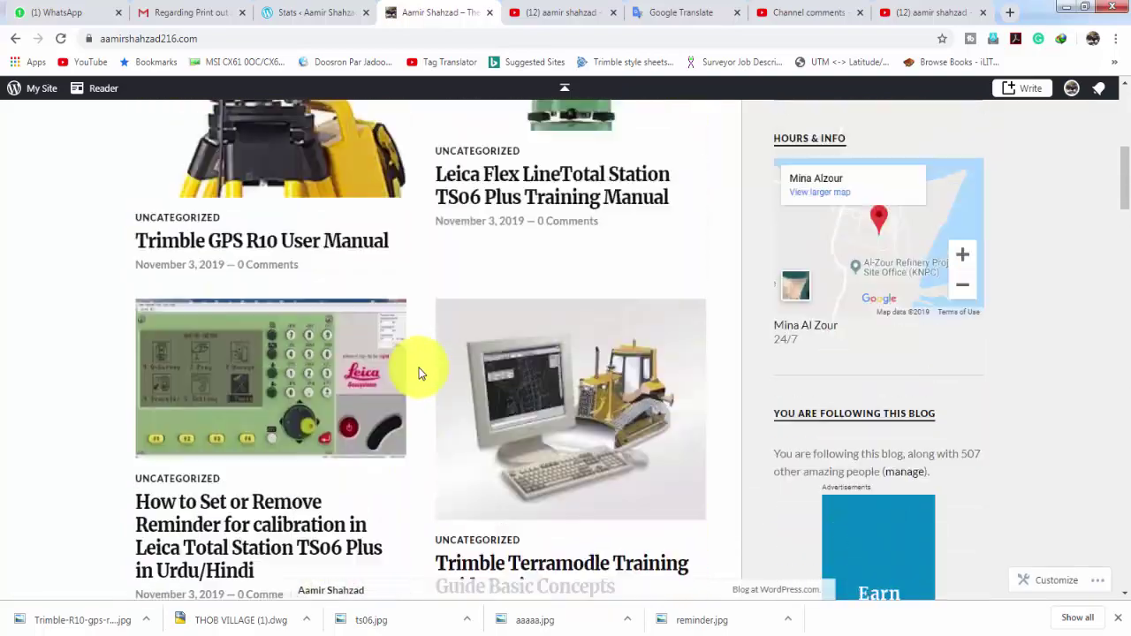
scroll(419, 372, up, 4)
scroll(389, 300, up, 3)
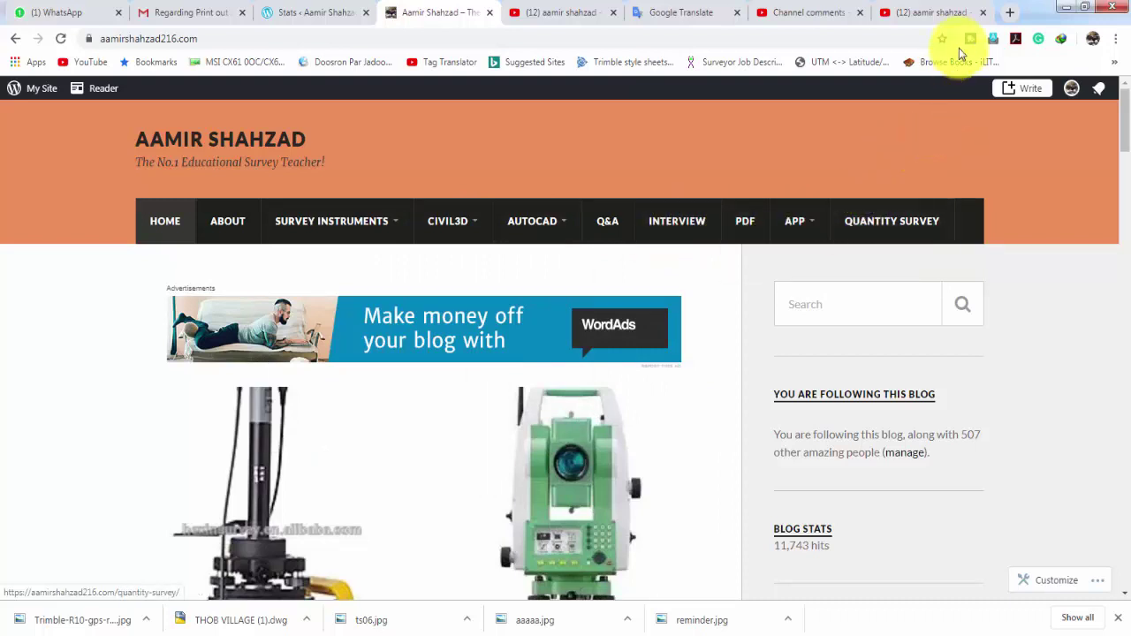
Minimize Chrome, Acrobat and Excel, then show THOB VILLAGE.dwg in a maximized AutoCAD window.
click(1067, 6)
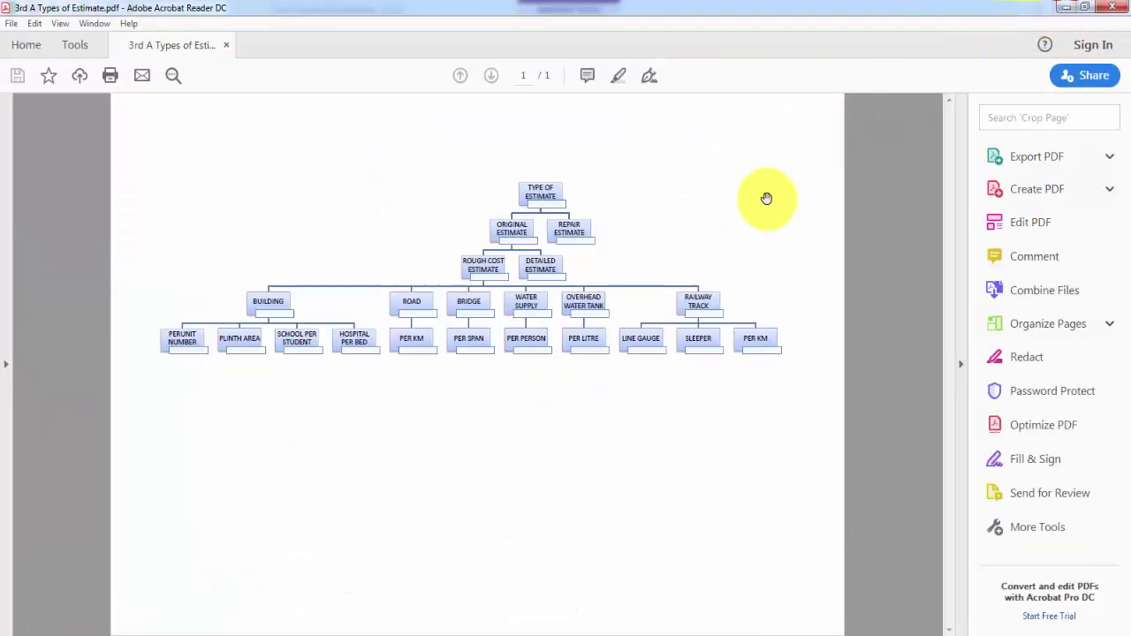
click(1067, 7)
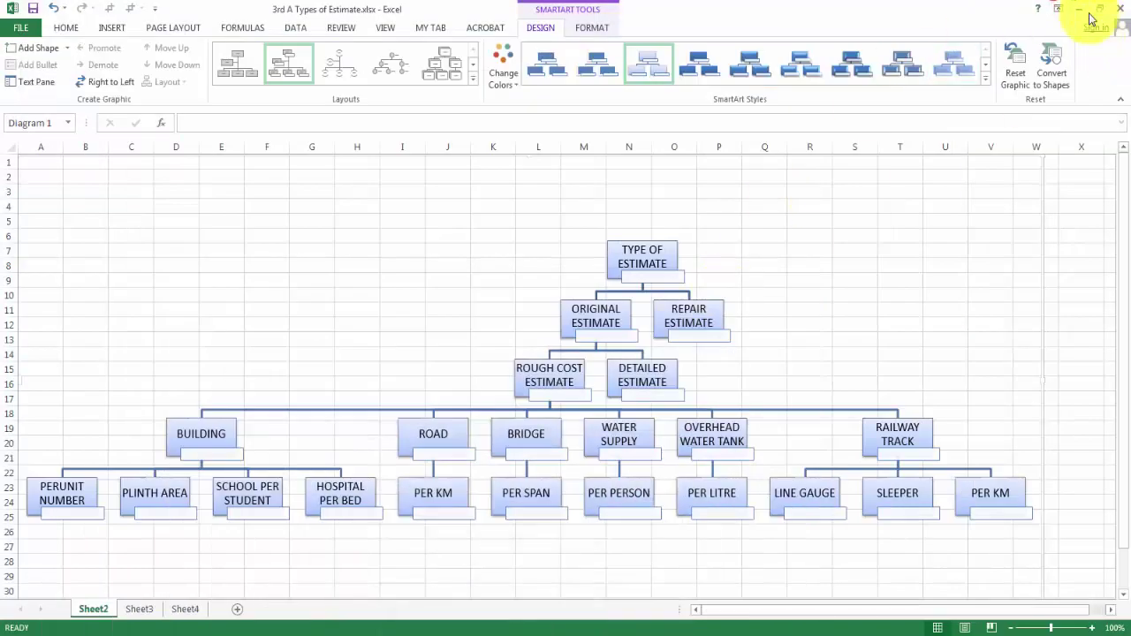
click(1080, 8)
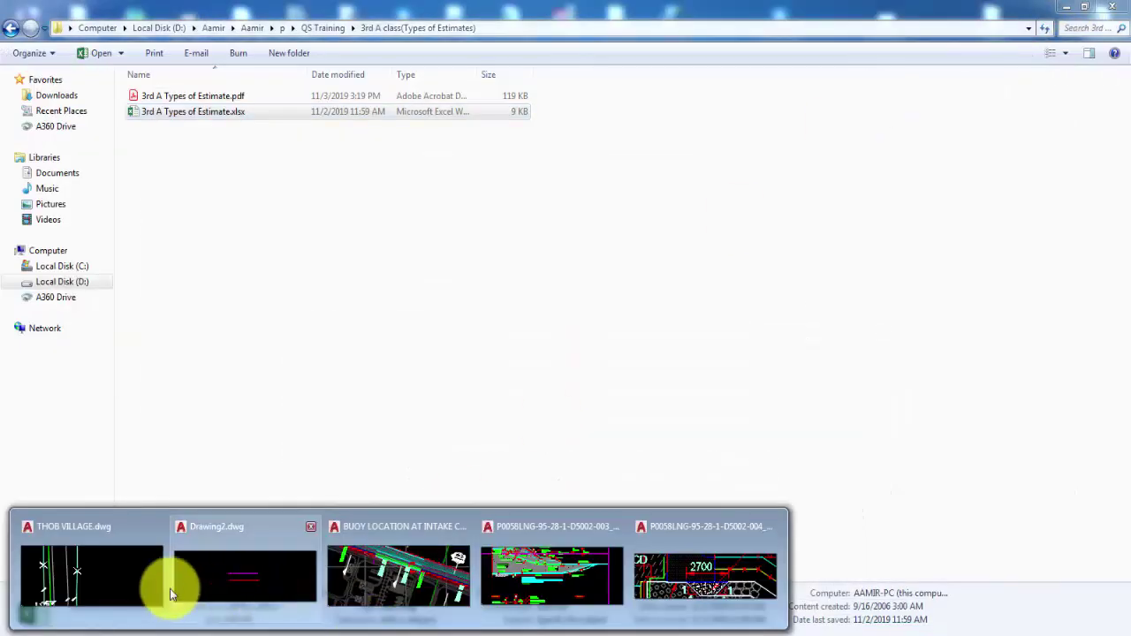
click(170, 589)
mouse_move(679, 97)
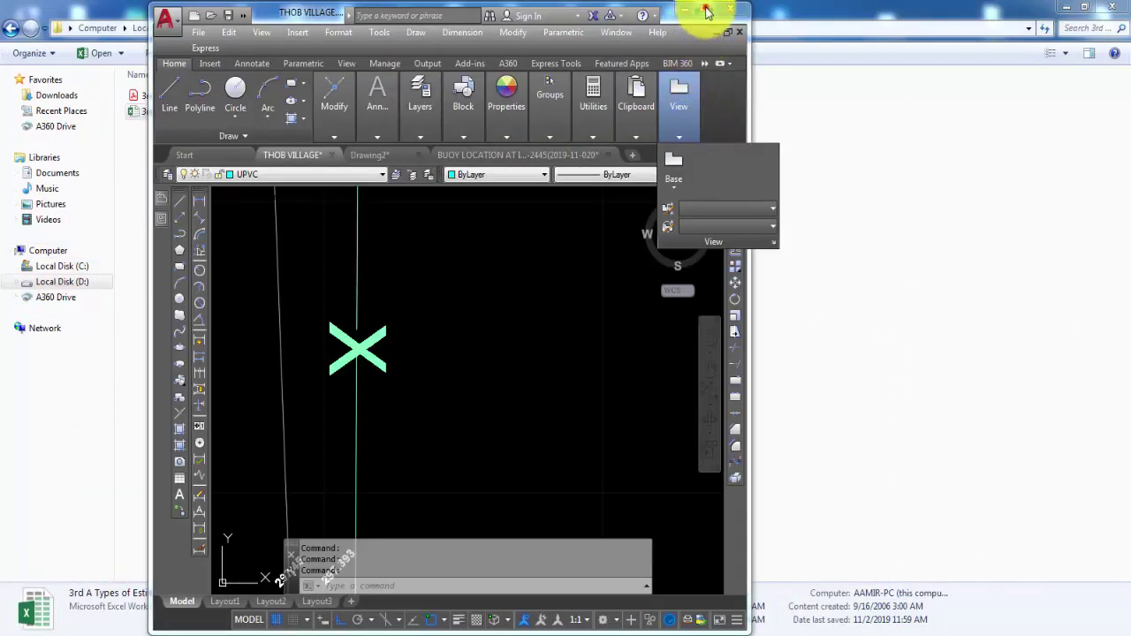
click(703, 8)
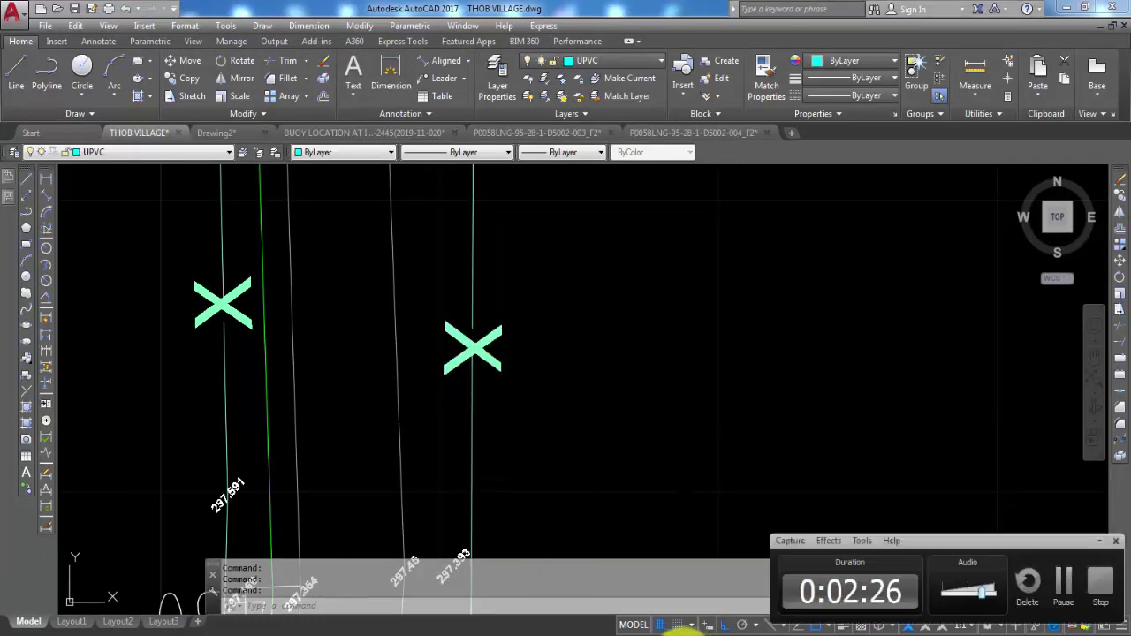
Zoom in and select the right-hand pipe line to see its WIRE FENCING layer, then view the layer list.
click(1061, 588)
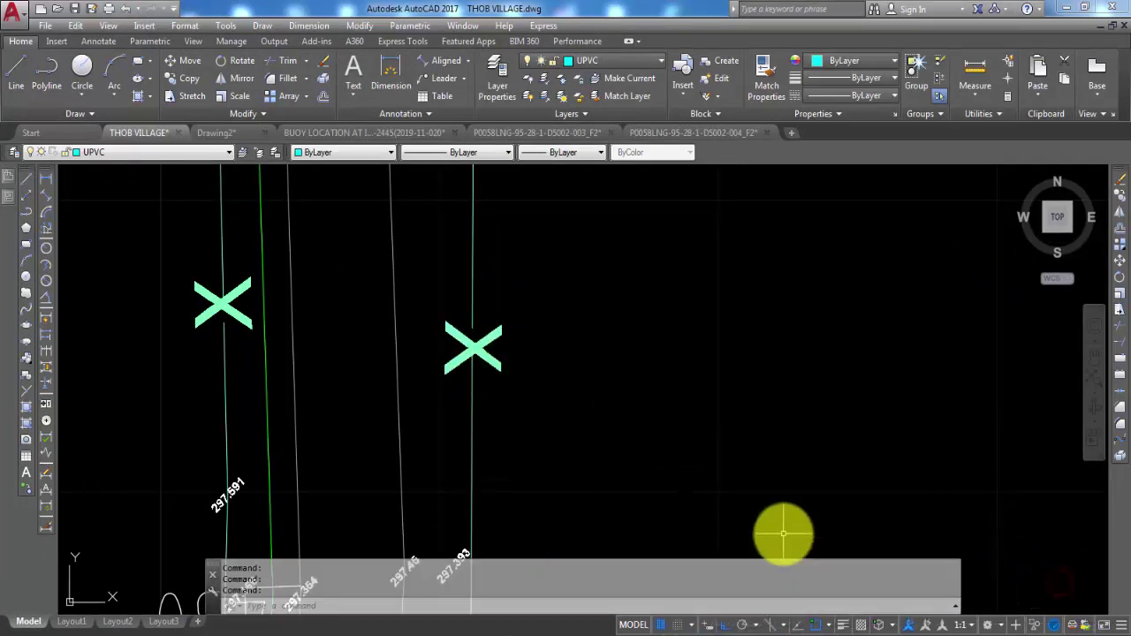
scroll(592, 385, down, 3)
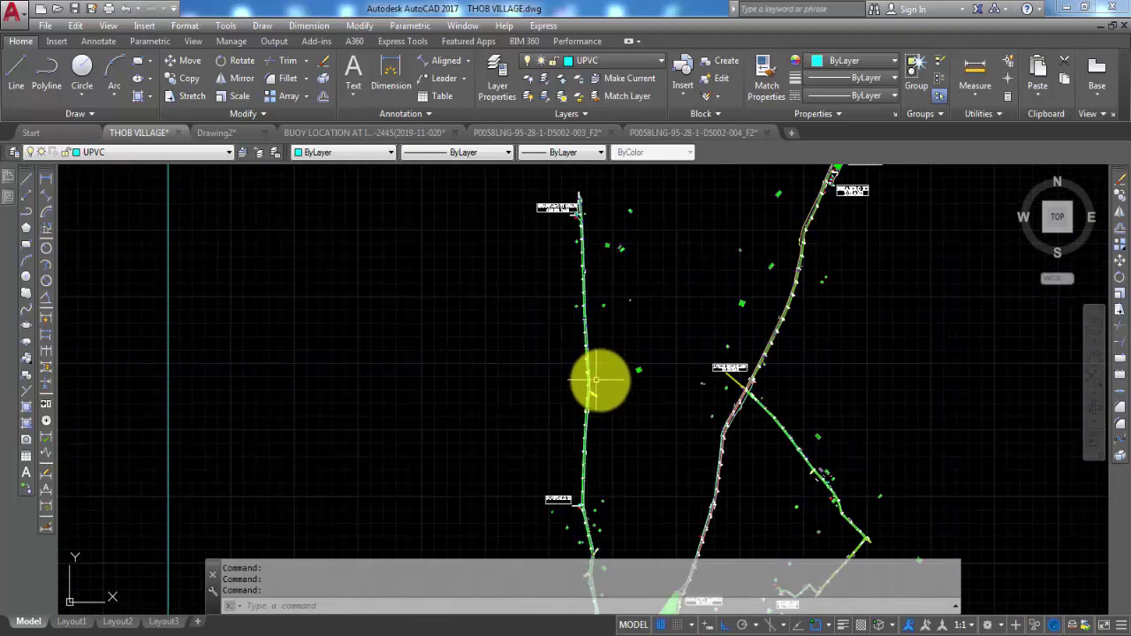
scroll(748, 331, up, 5)
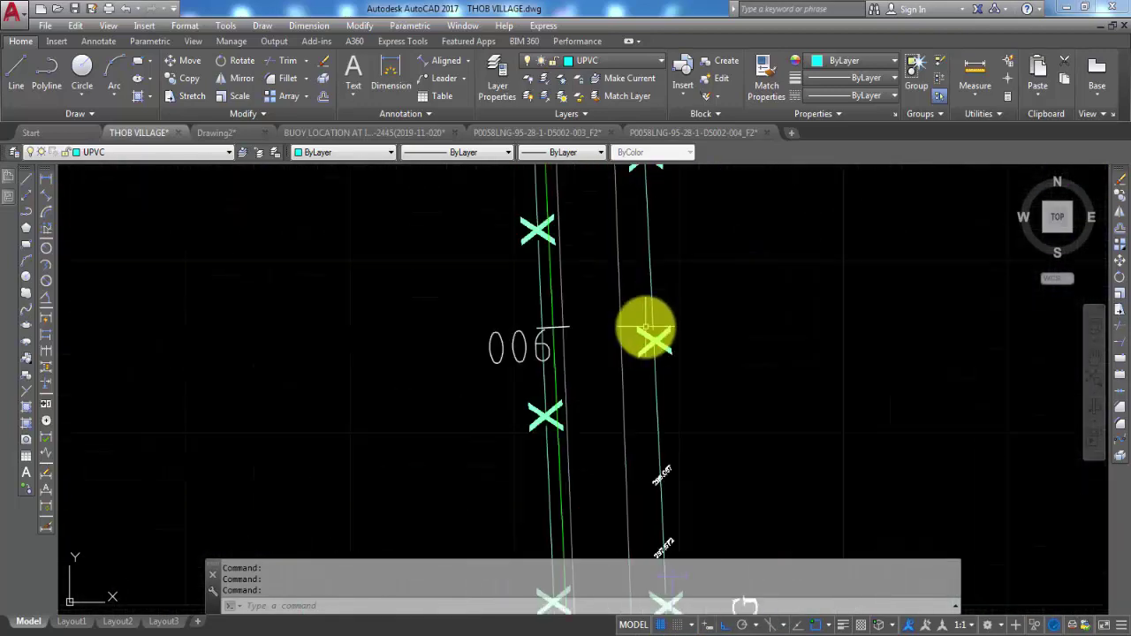
scroll(651, 328, up, 2)
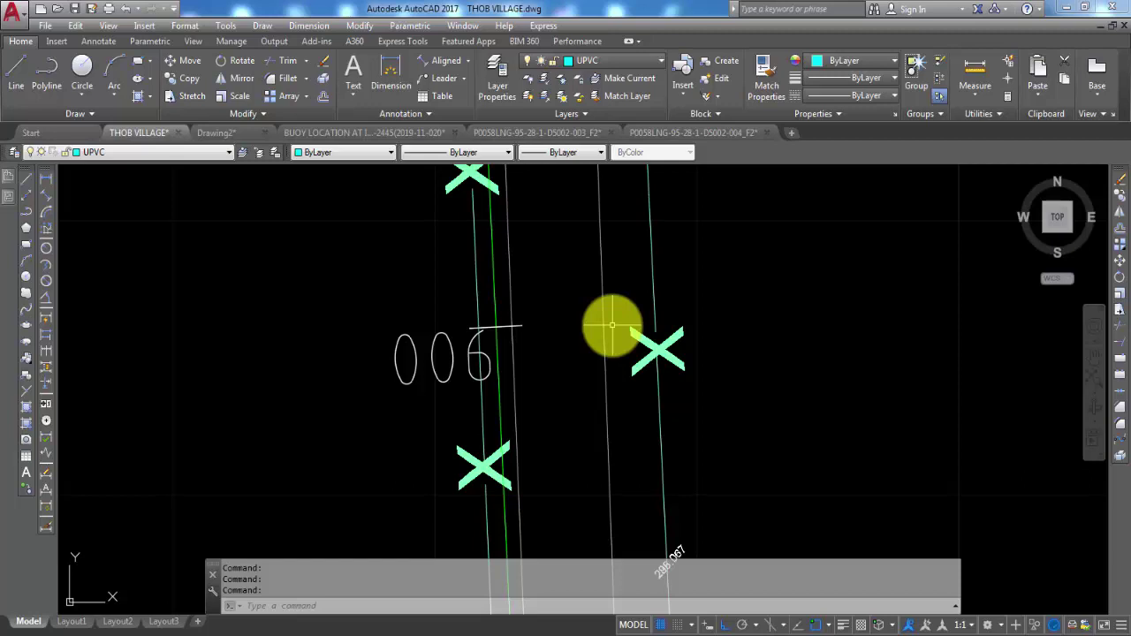
click(657, 352)
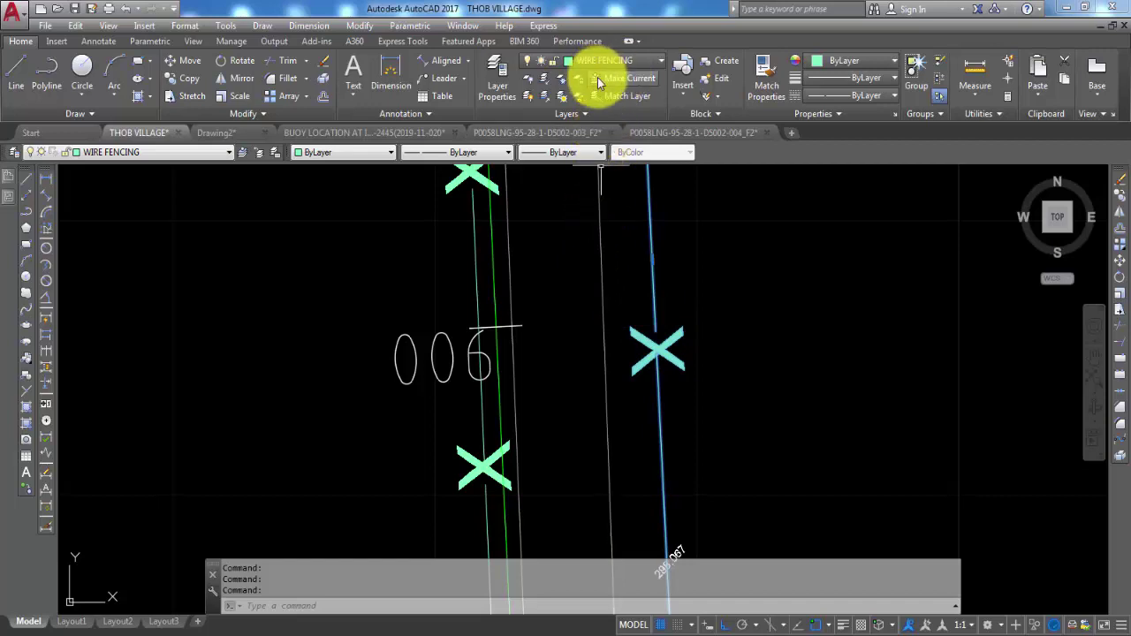
click(625, 67)
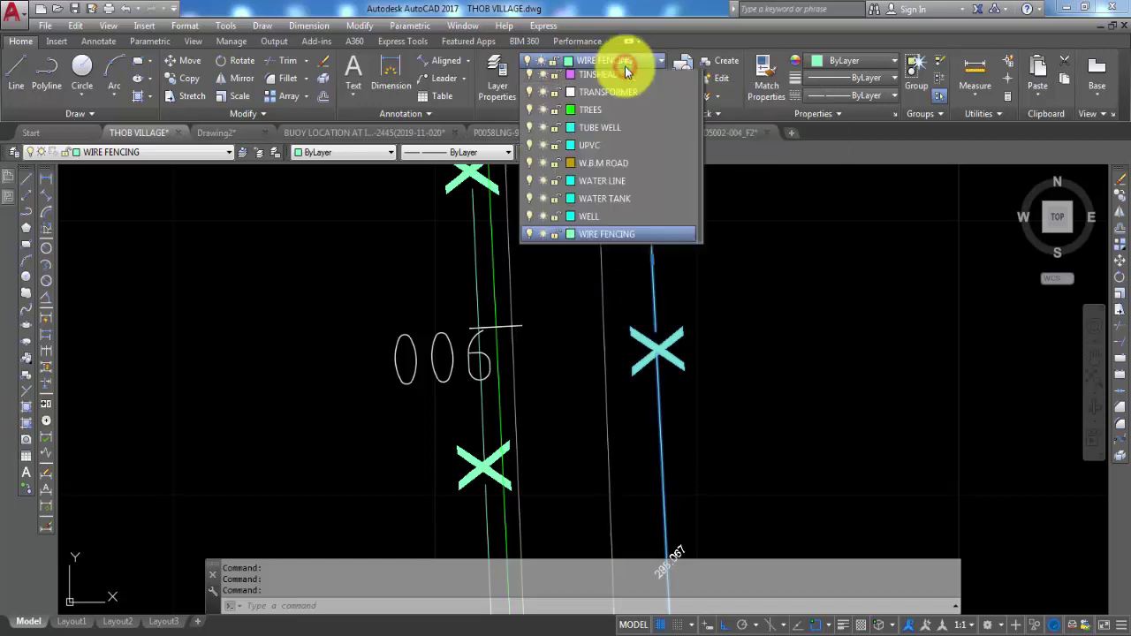
click(625, 66)
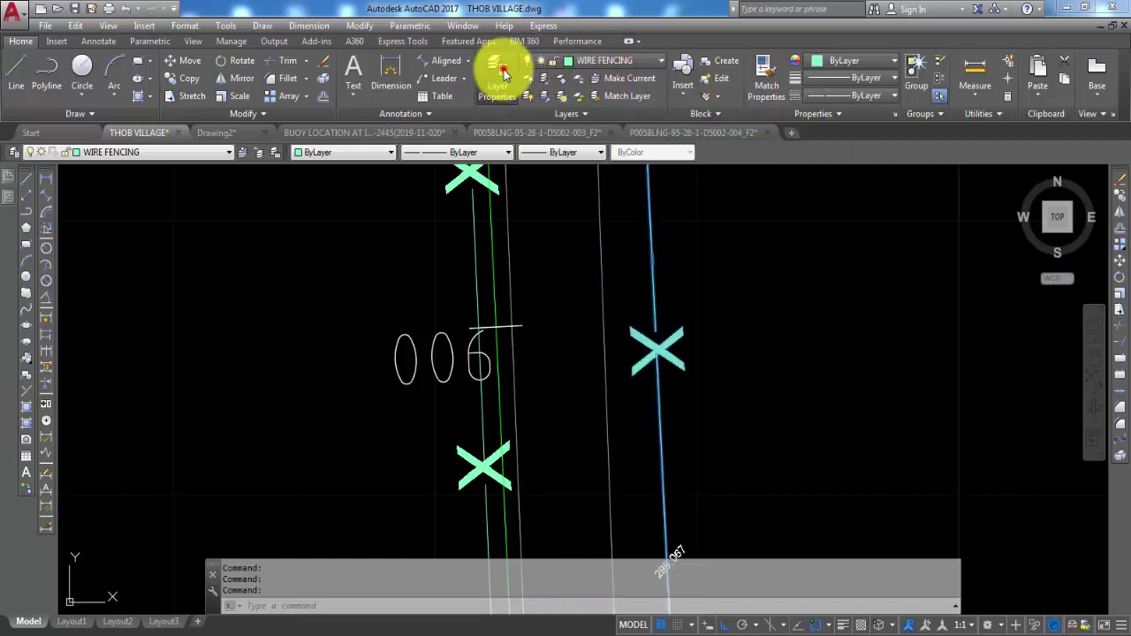
Open the Layer Properties Manager and scroll to the end of the 89-layer list.
click(504, 74)
click(627, 332)
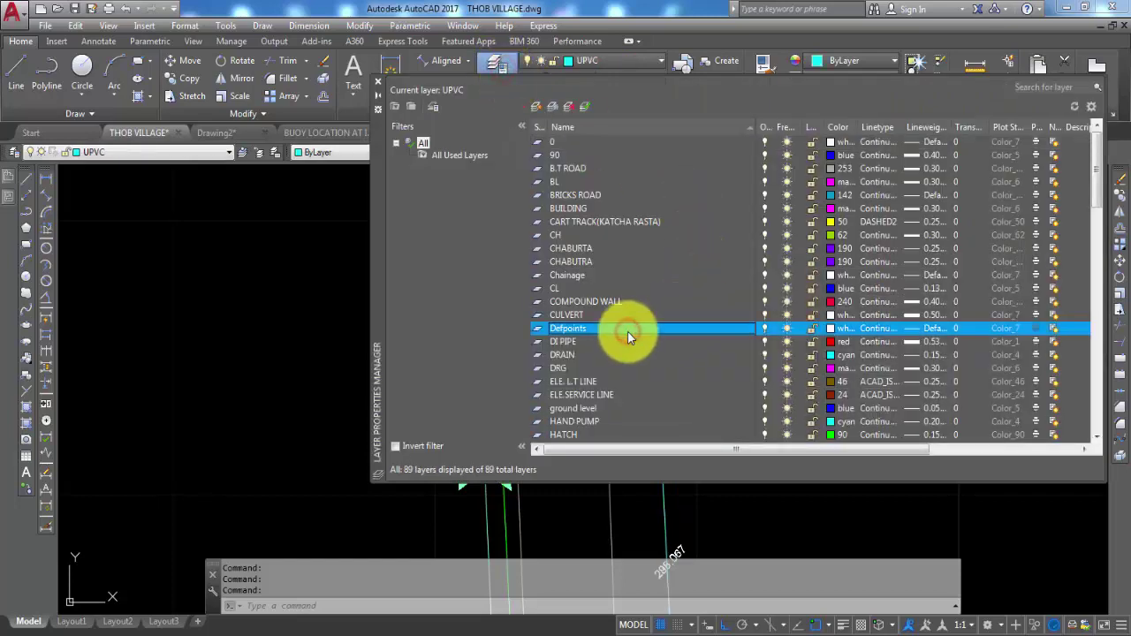
key(End)
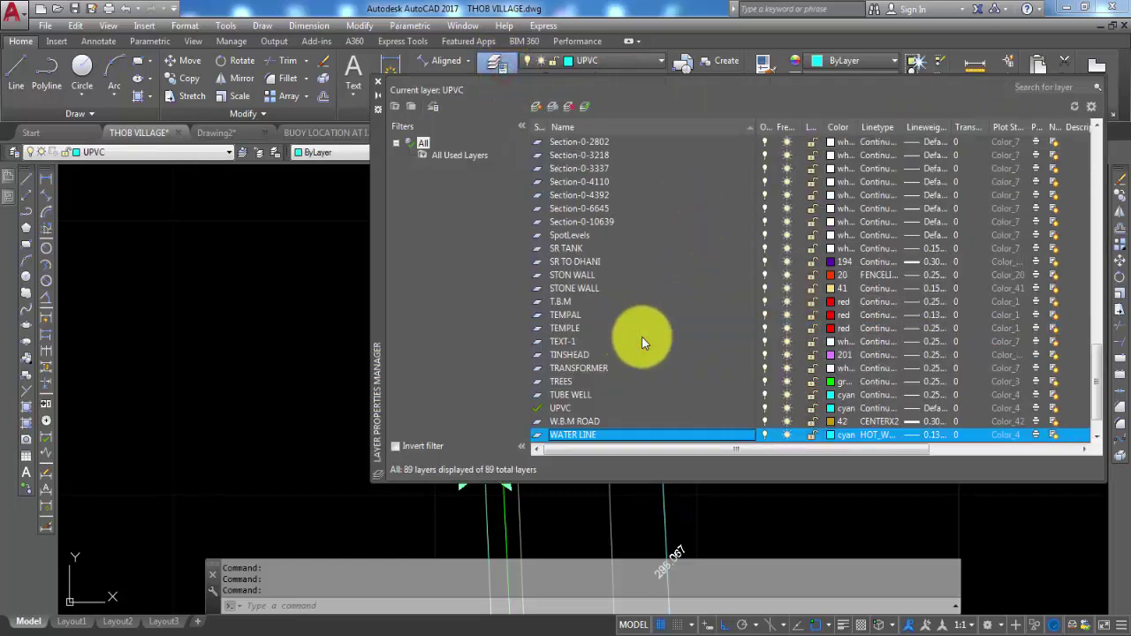
scroll(649, 342, down, 1)
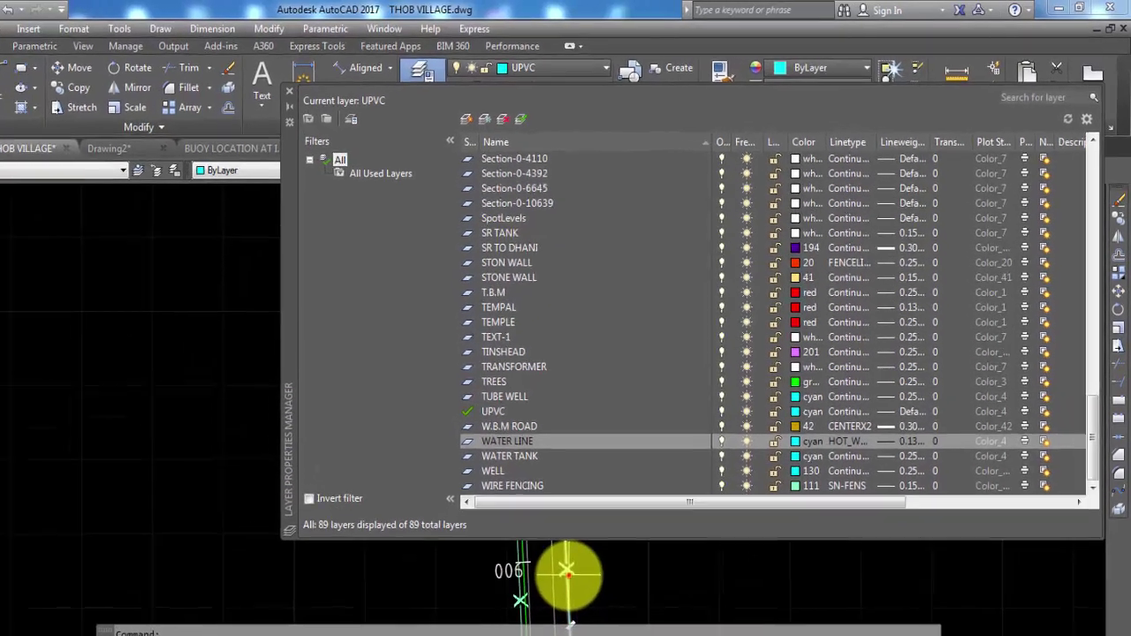
click(567, 574)
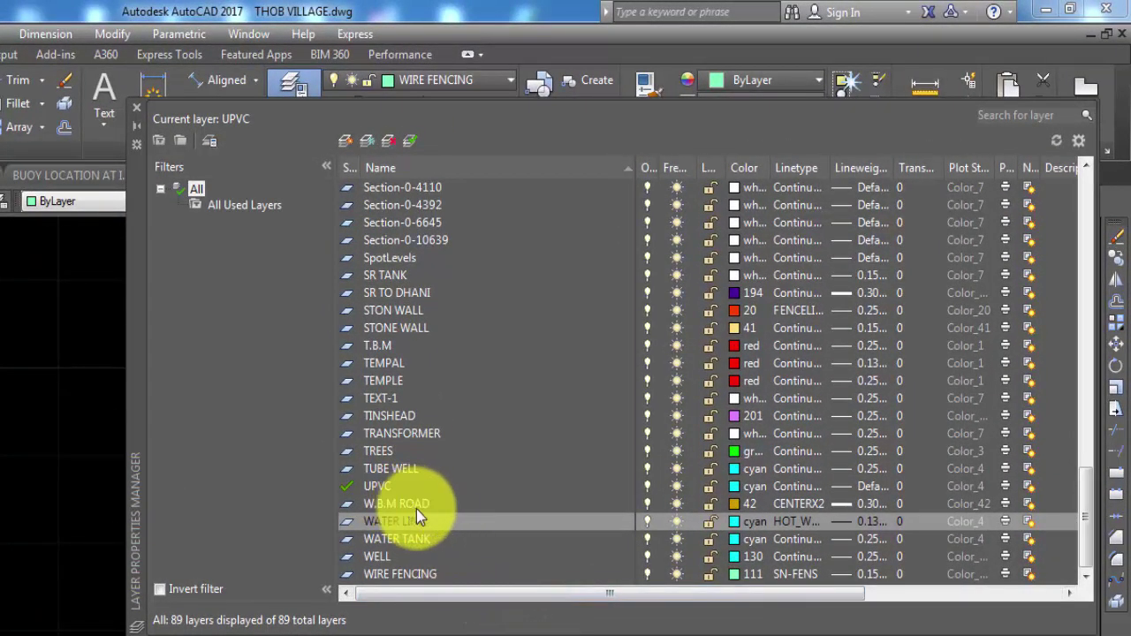
Check WIRE FENCING's linetype SN-FENS and confirm its 0.15 mm lineweight.
click(419, 576)
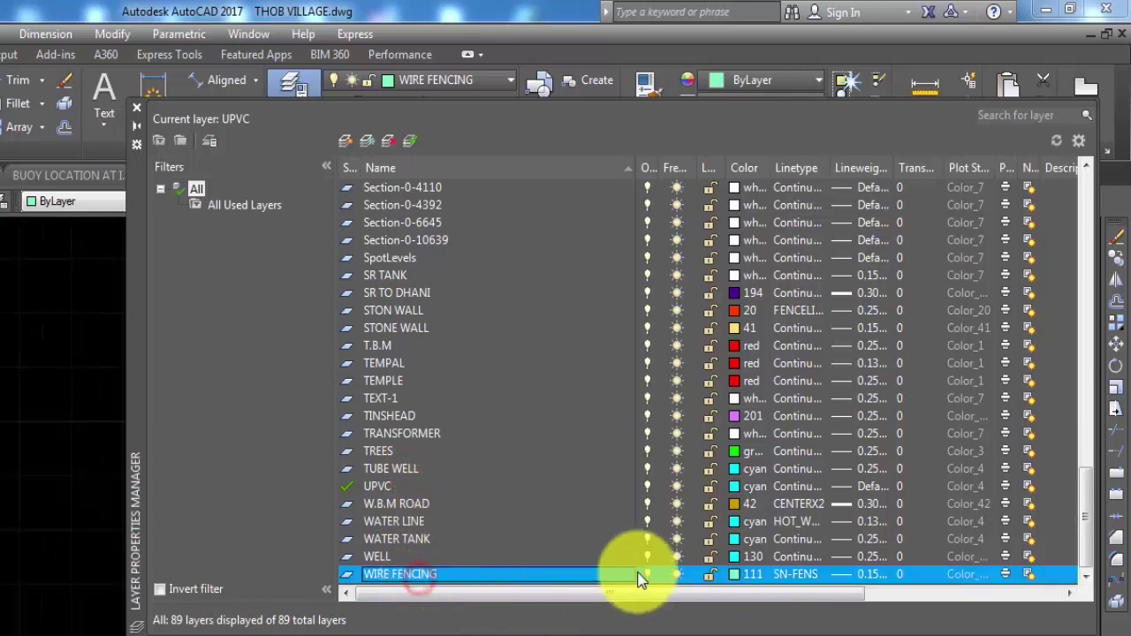
click(815, 575)
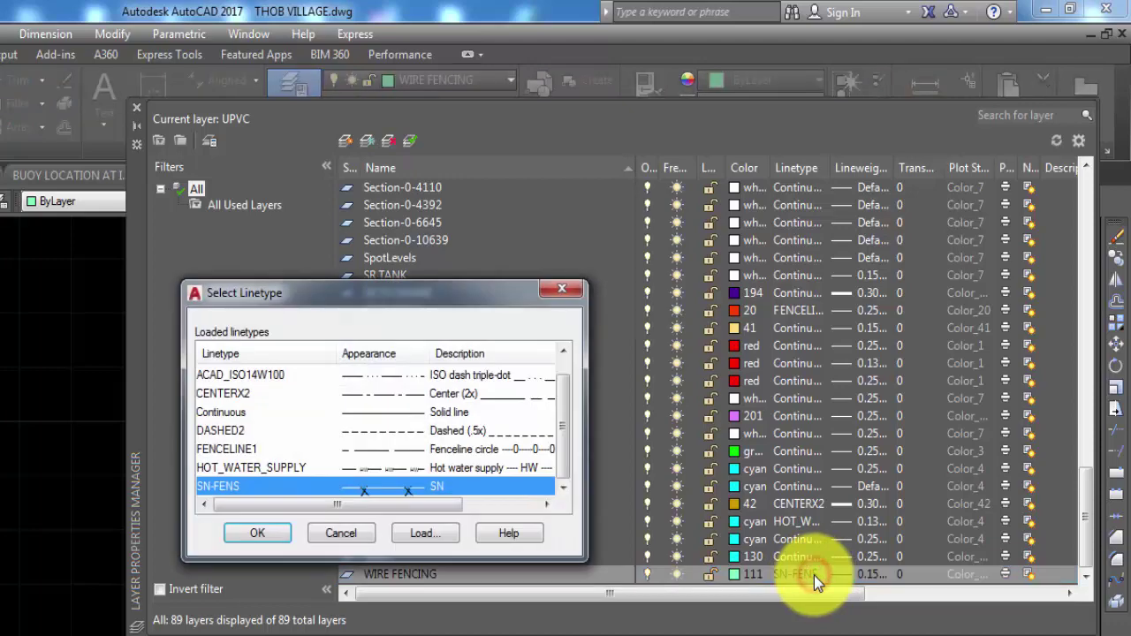
click(358, 535)
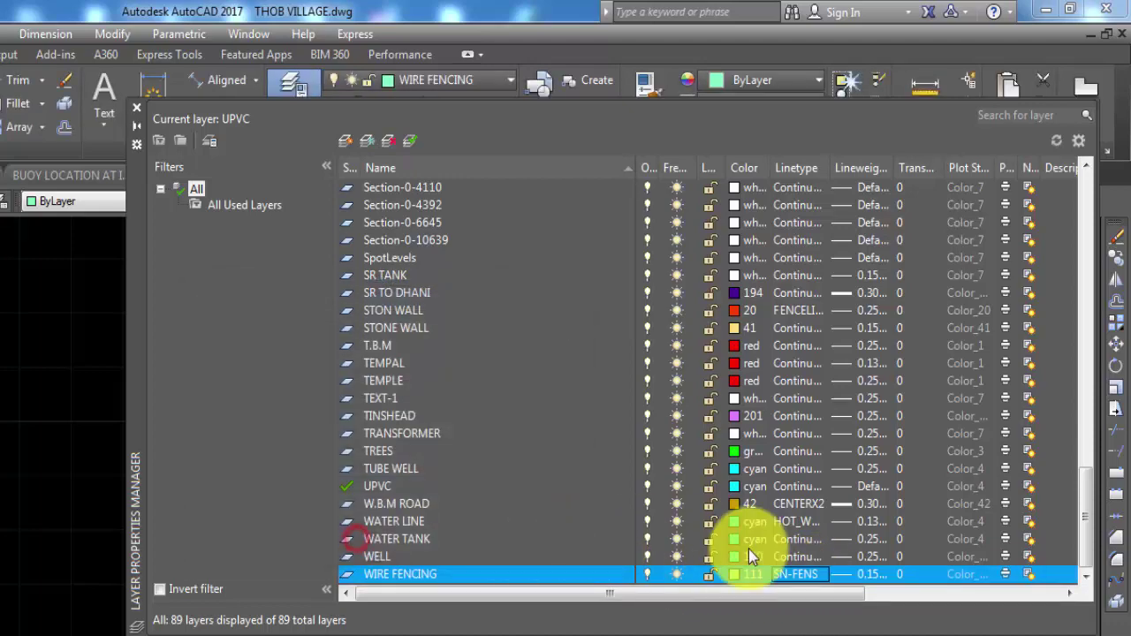
click(861, 574)
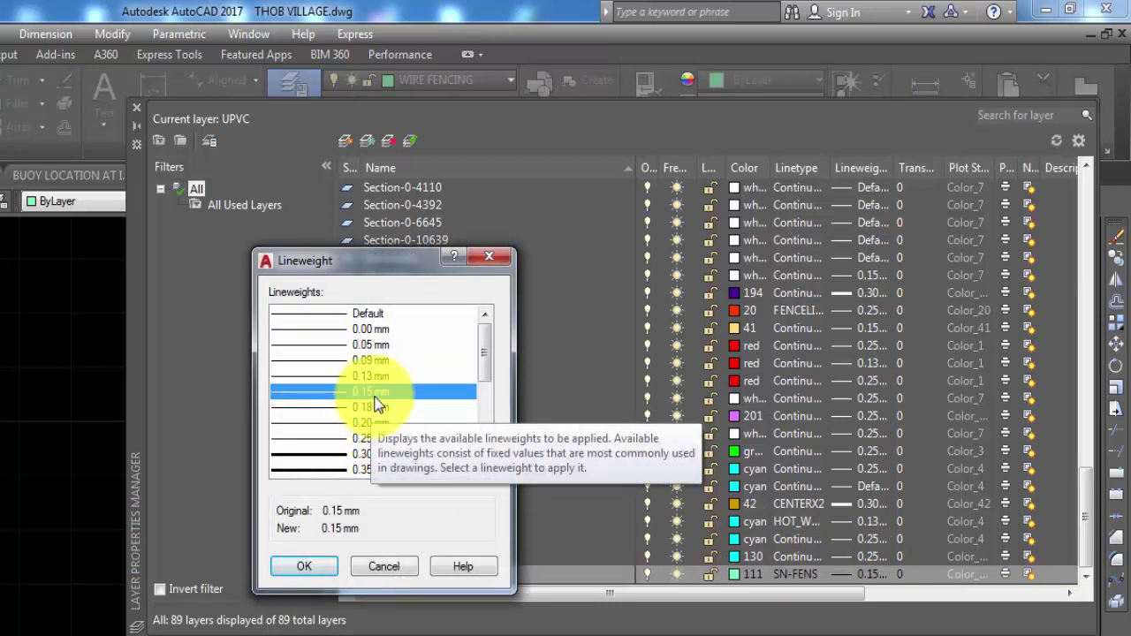
click(377, 567)
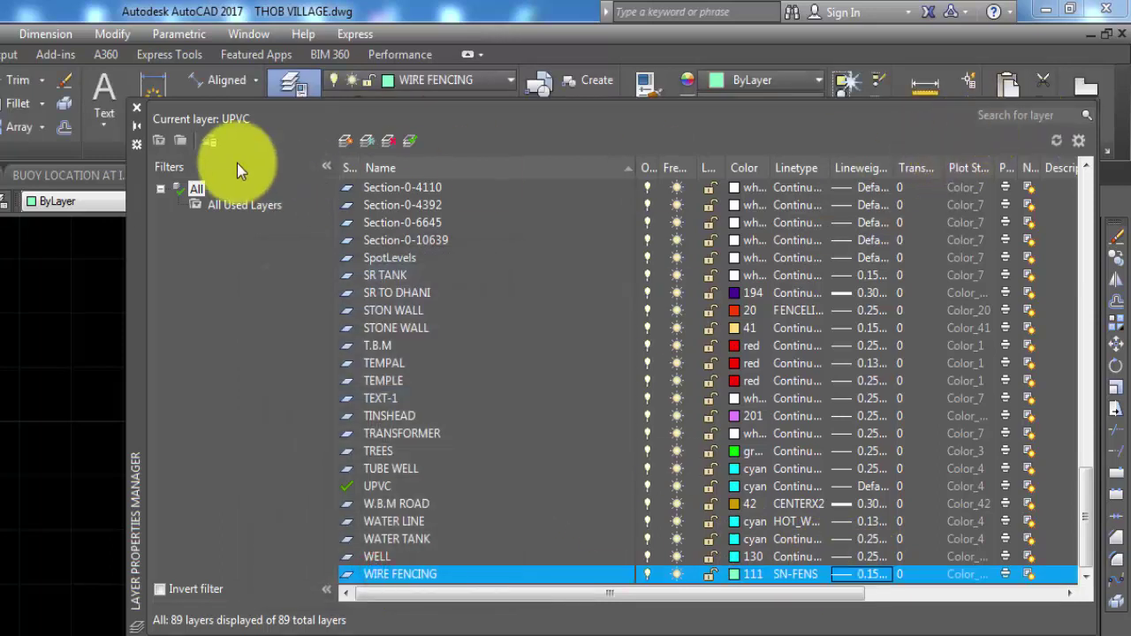
Close the Layer Properties Manager and clear the selection, zooming in and back out on the fence.
click(137, 108)
scroll(402, 389, up, 5)
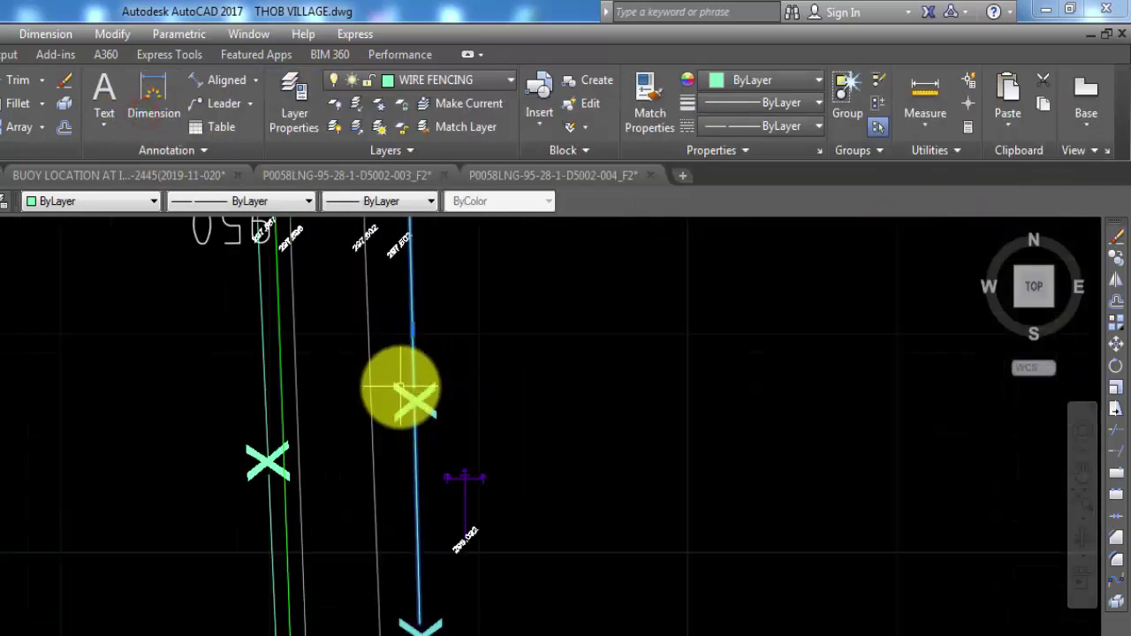
scroll(402, 389, up, 3)
scroll(406, 380, up, 2)
key(Escape)
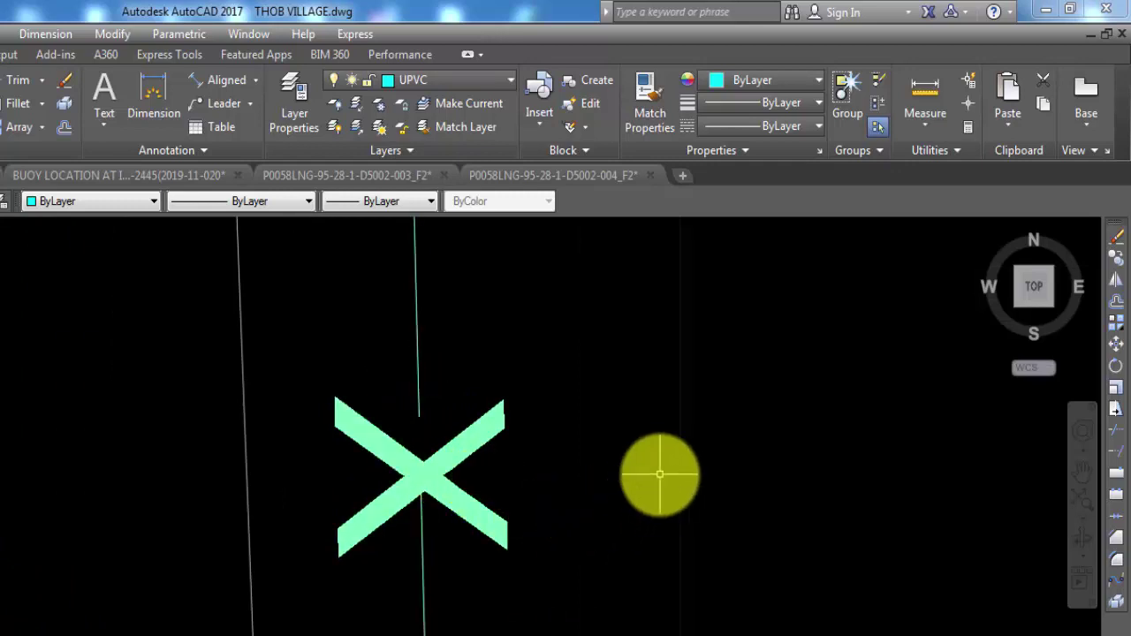
scroll(656, 472, down, 1)
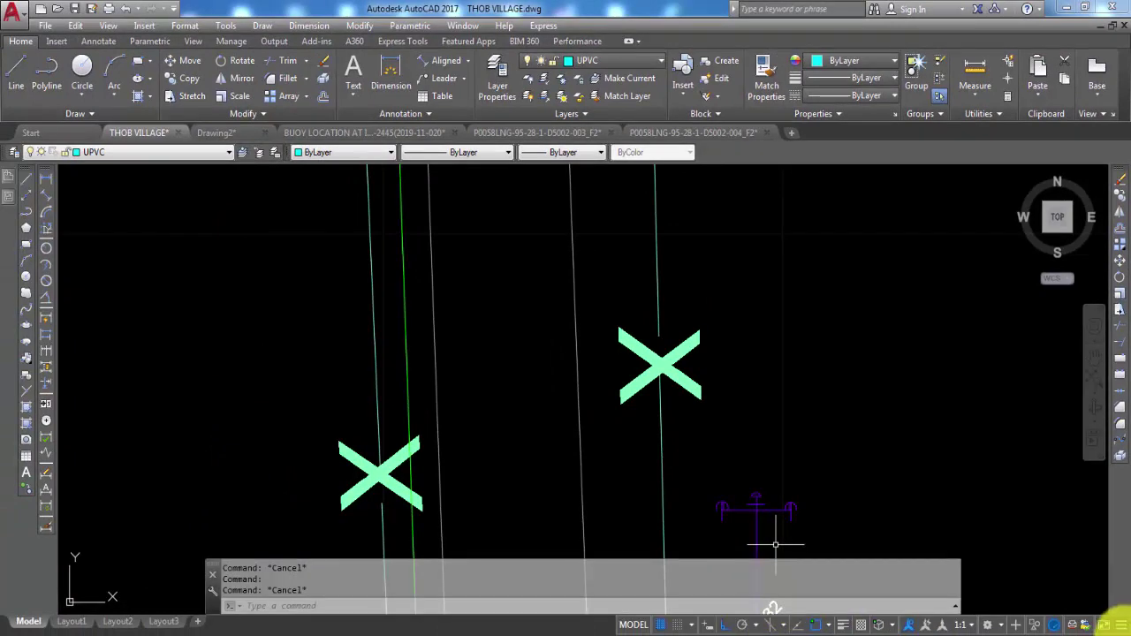
Tick LineWeight in the status bar Customization menu so its toggle appears.
click(1112, 624)
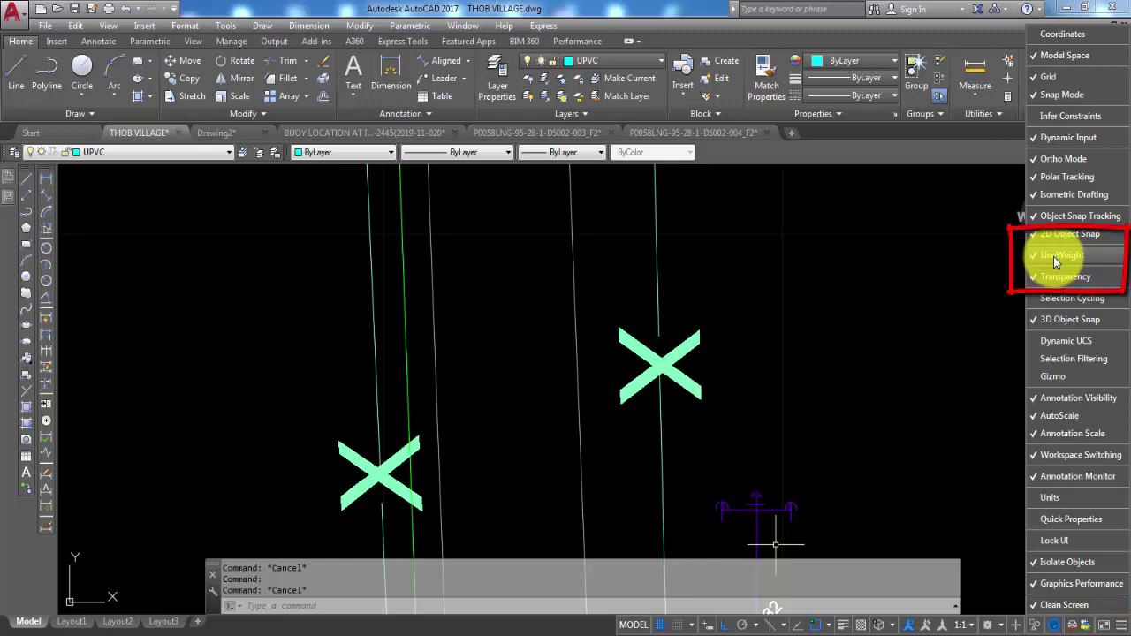
click(1053, 256)
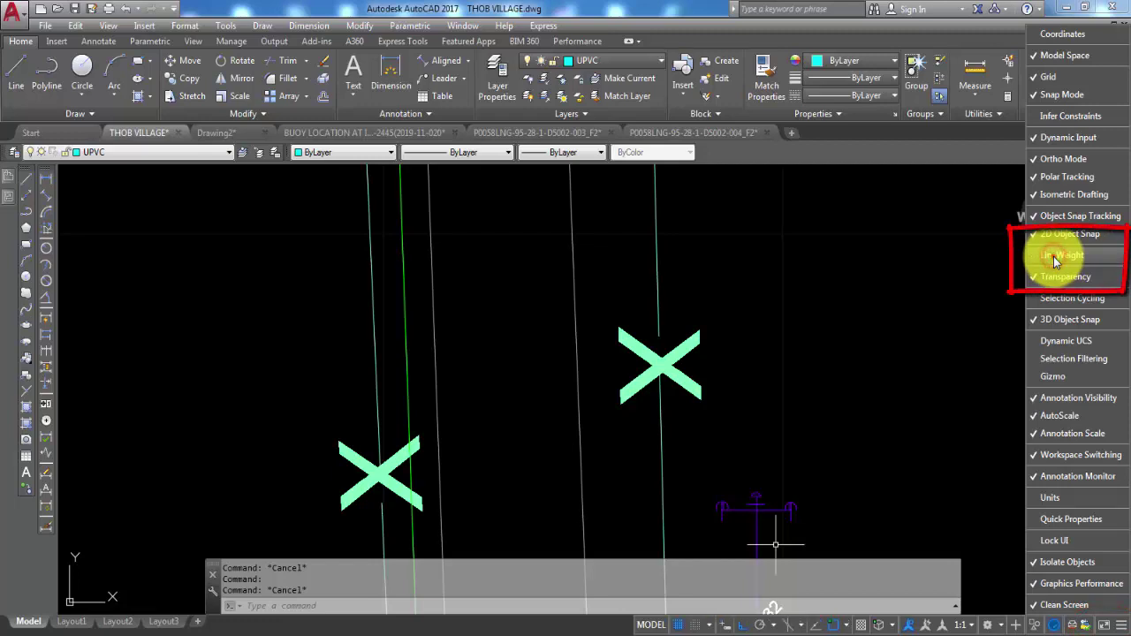
click(1053, 257)
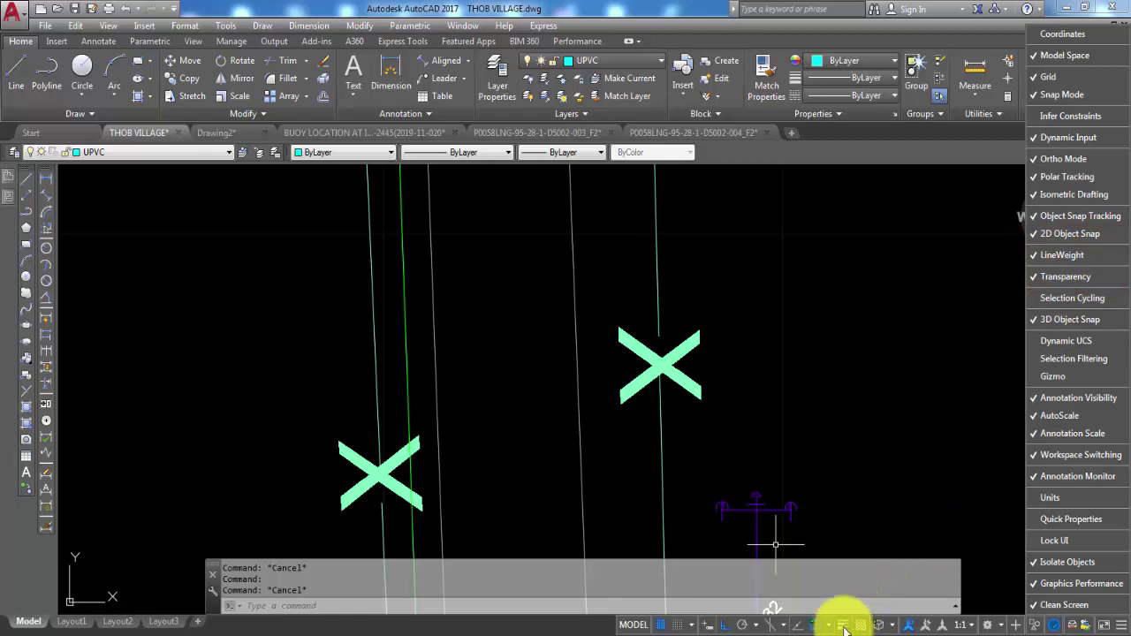
Toggle lineweight display off and on to compare, leaving it on so lines draw thick.
click(845, 625)
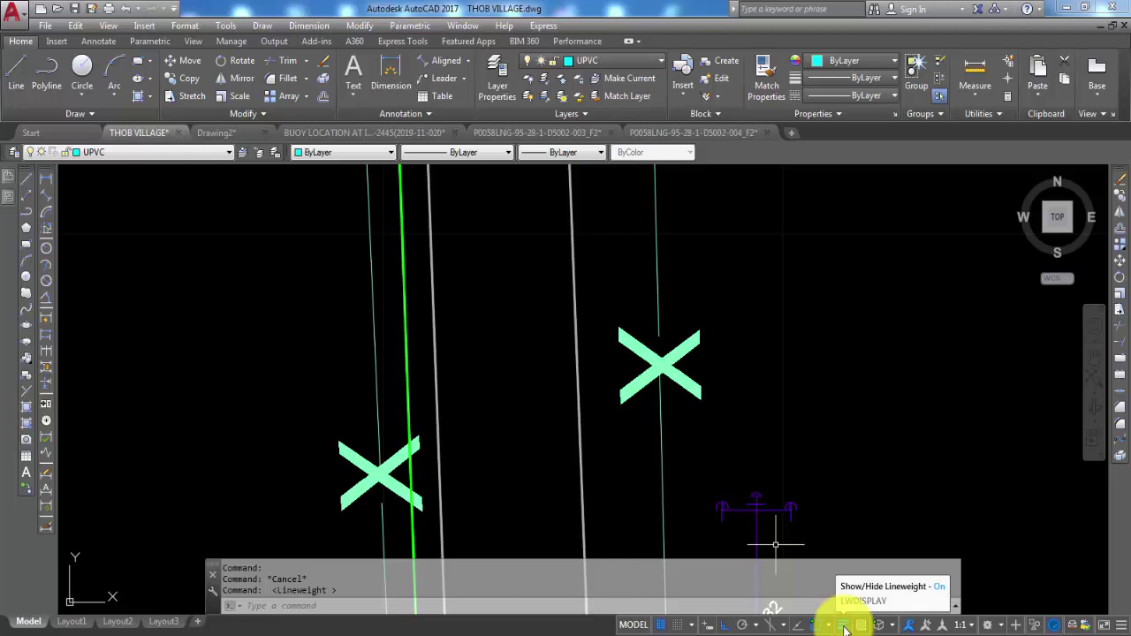
click(844, 626)
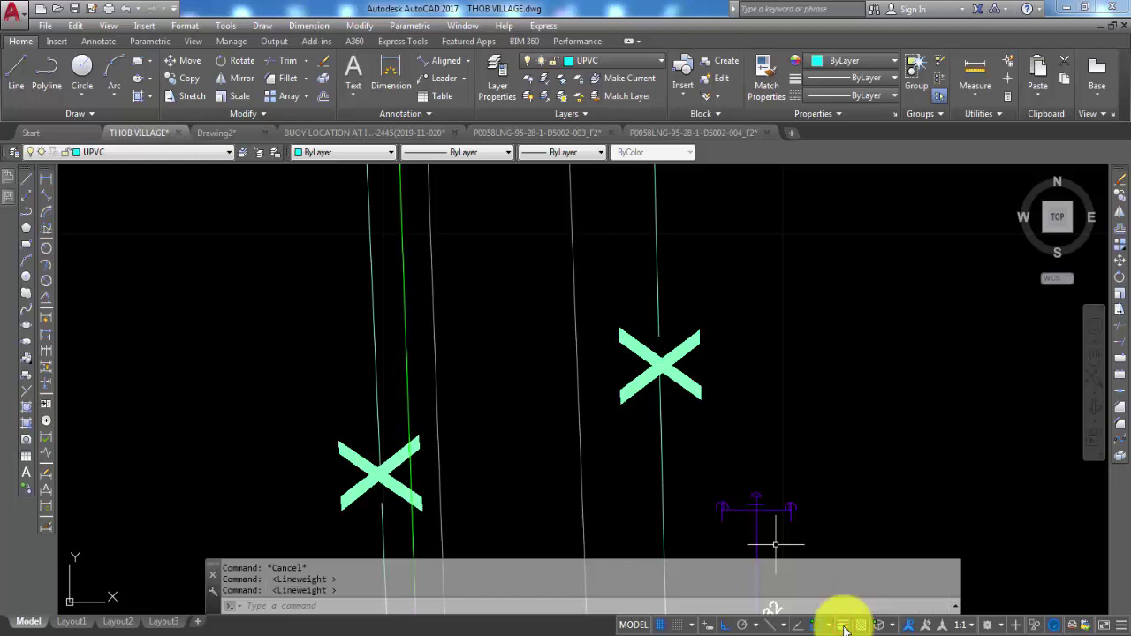
click(844, 626)
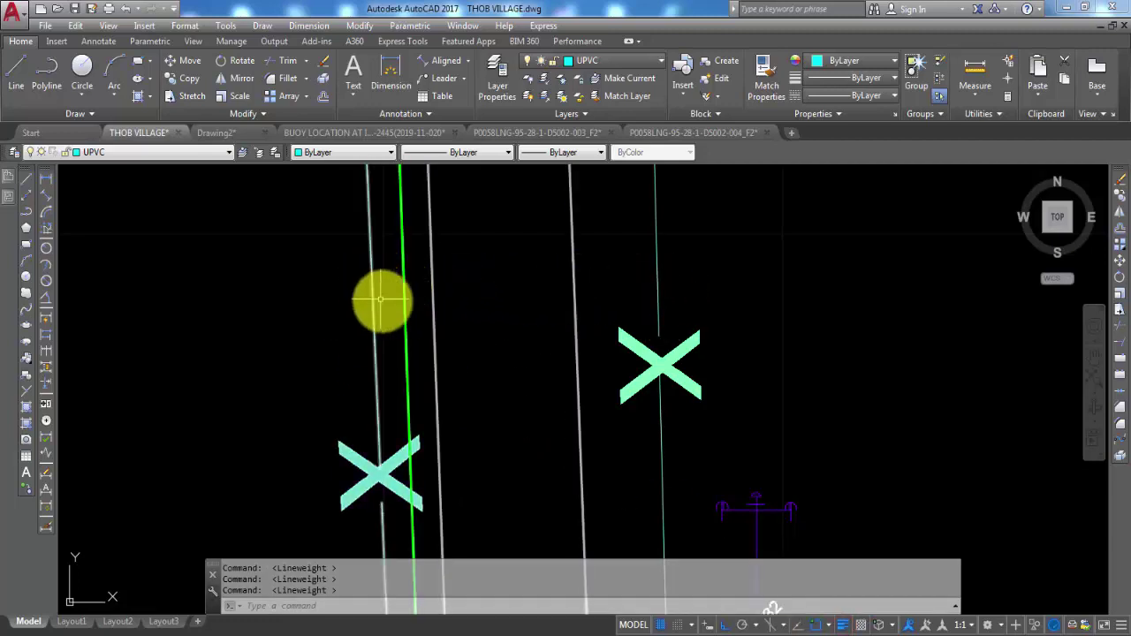
click(842, 626)
click(843, 626)
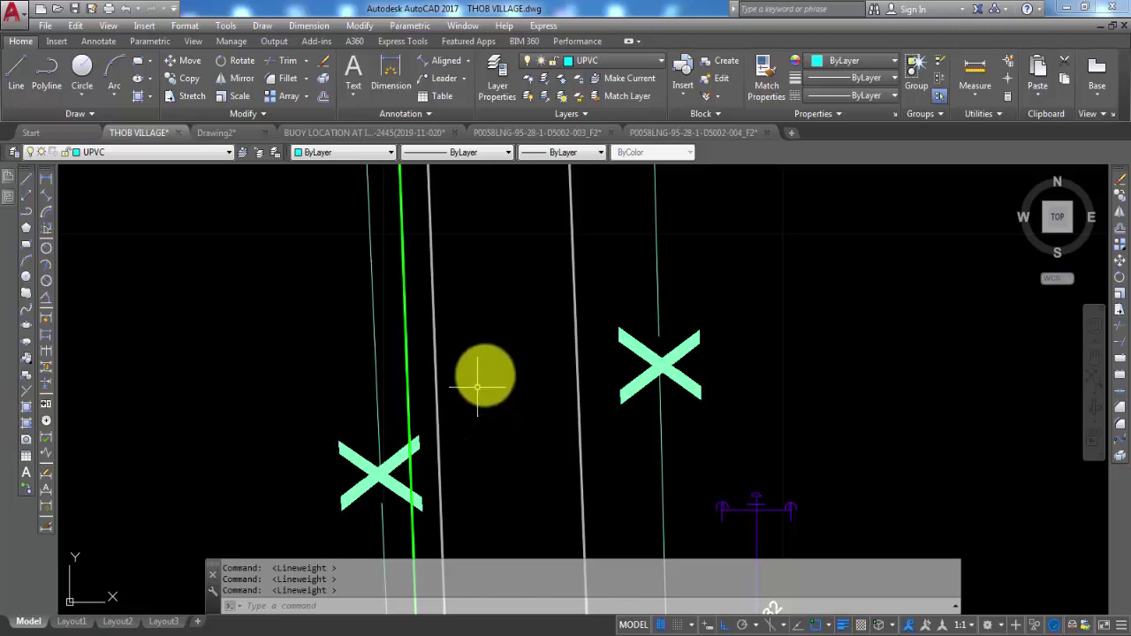
scroll(485, 374, down, 3)
scroll(513, 361, down, 3)
scroll(619, 353, up, 5)
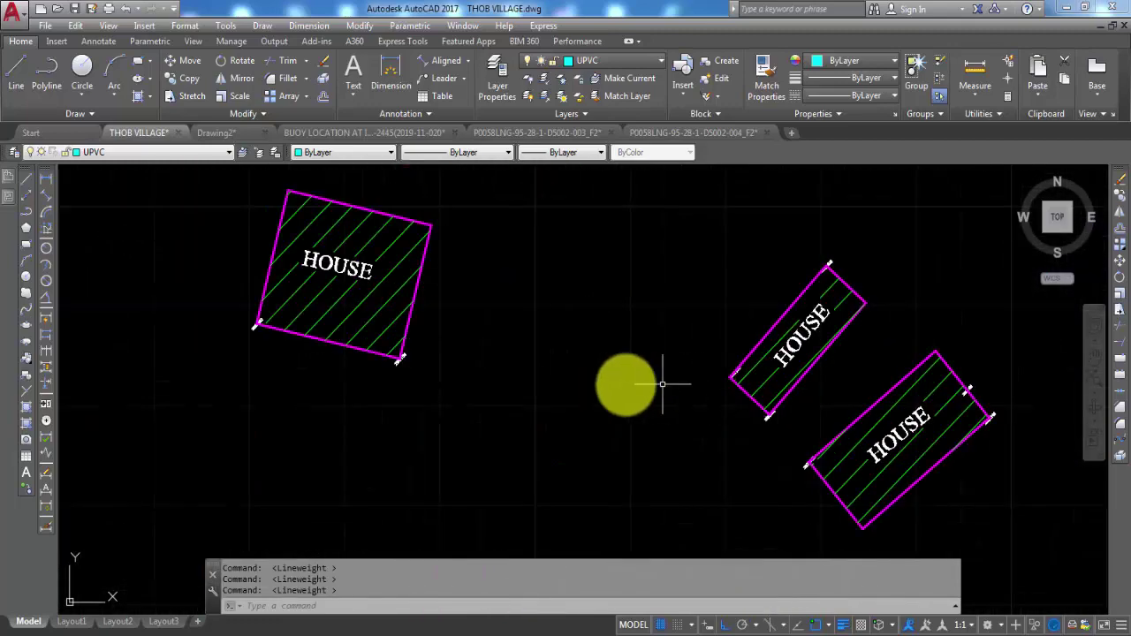
scroll(404, 331, up, 3)
scroll(560, 371, down, 2)
scroll(557, 343, down, 3)
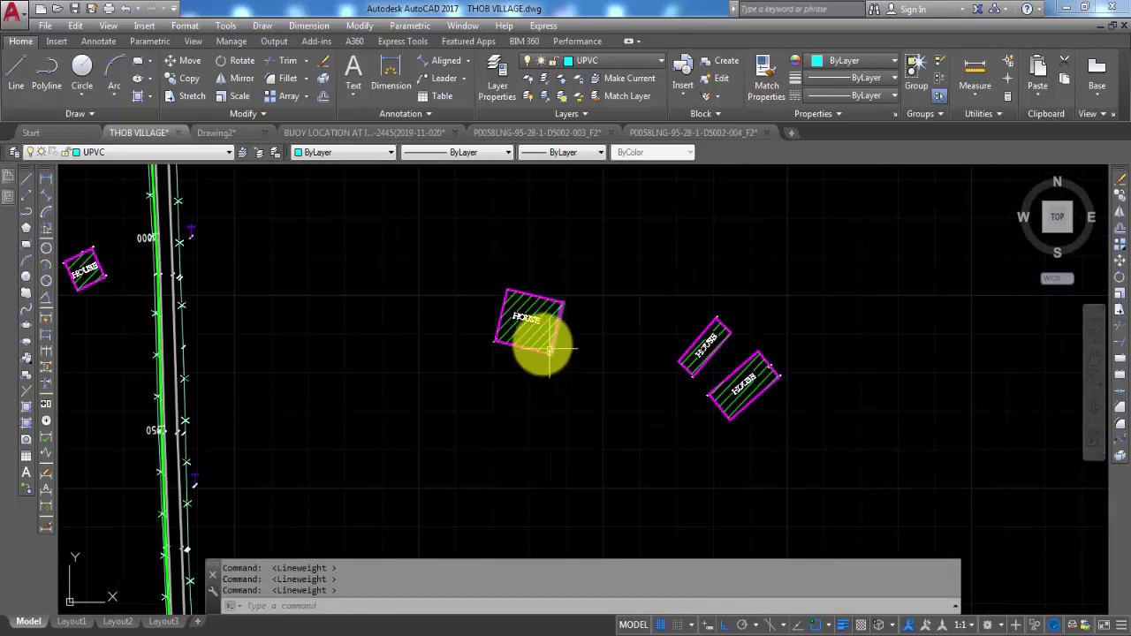
scroll(619, 389, up, 3)
click(842, 627)
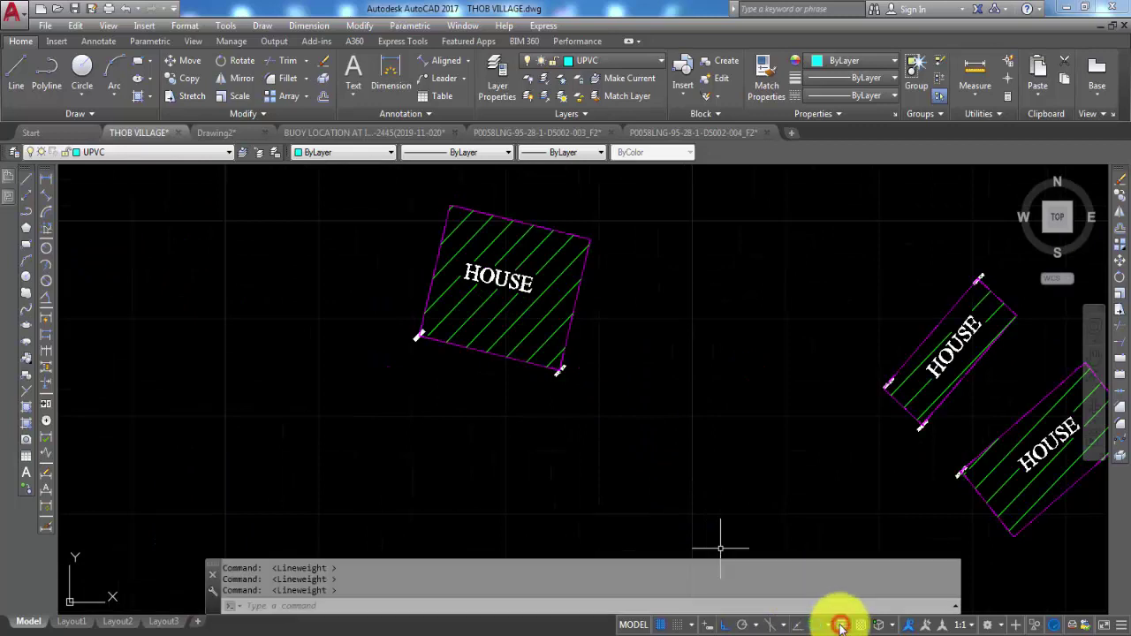
click(841, 627)
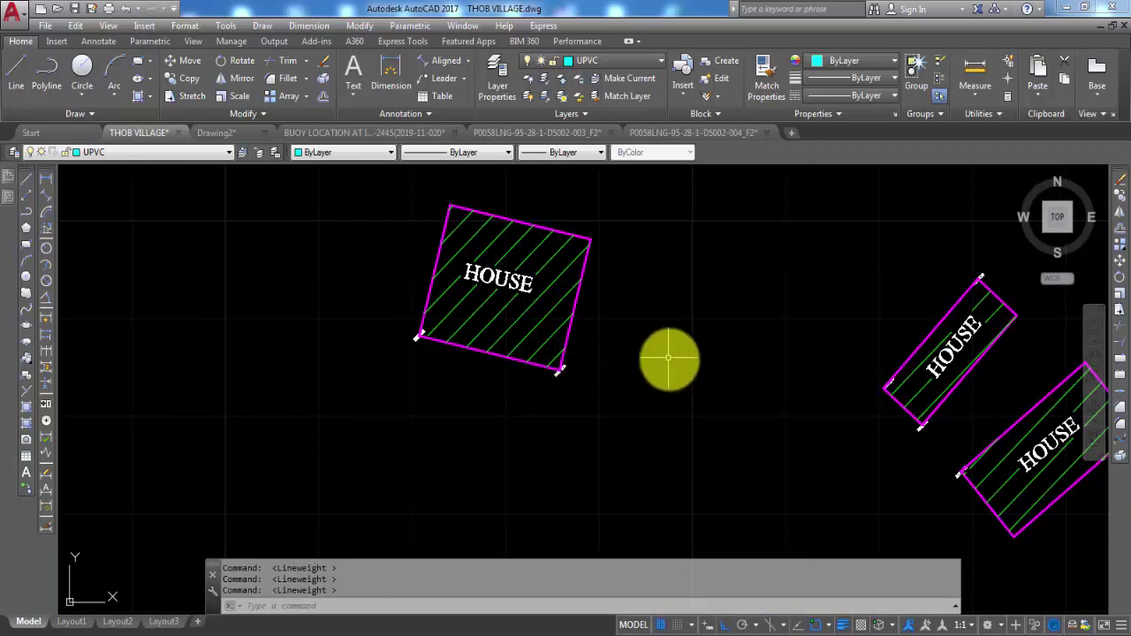
scroll(669, 362, down, 5)
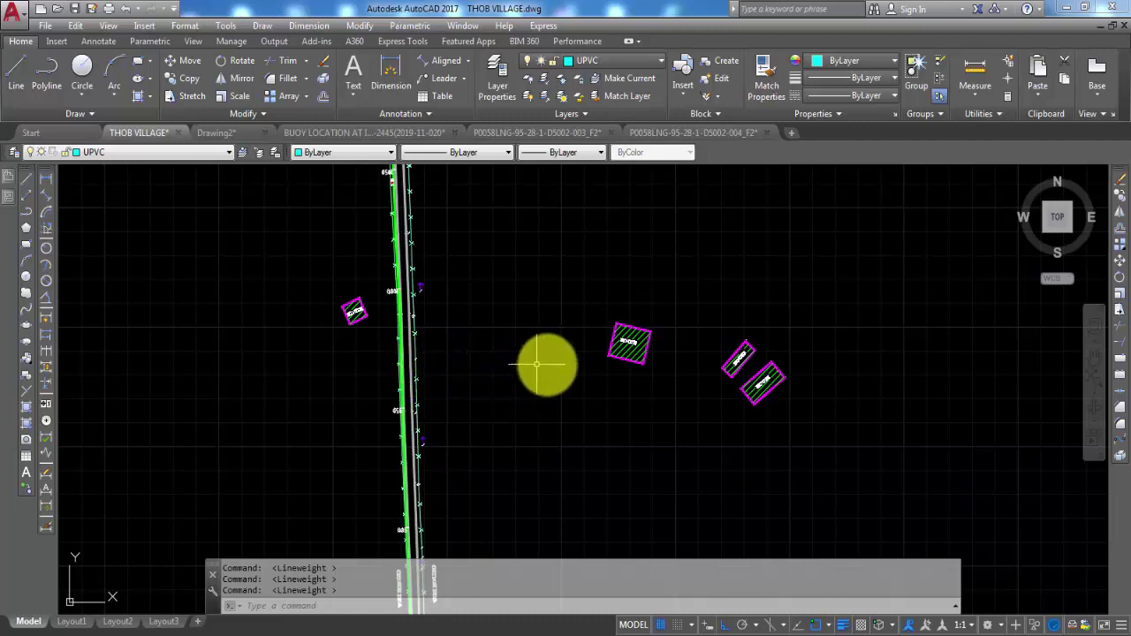
scroll(635, 348, up, 3)
scroll(640, 354, up, 5)
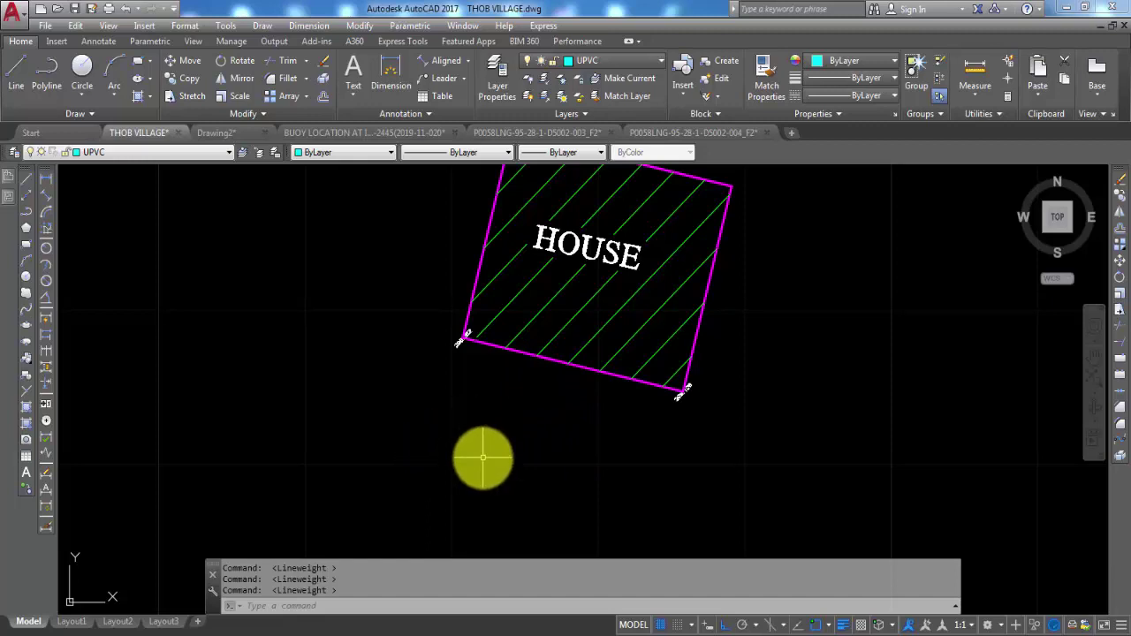
scroll(486, 464, down, 4)
scroll(494, 471, down, 4)
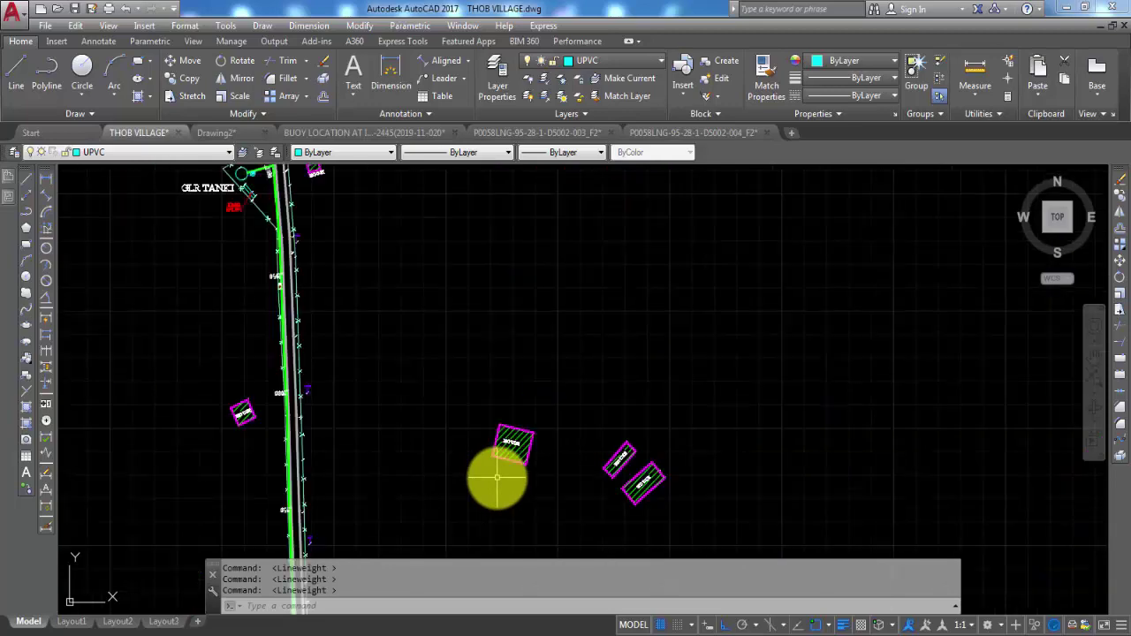
middle_drag(363, 369, 437, 470)
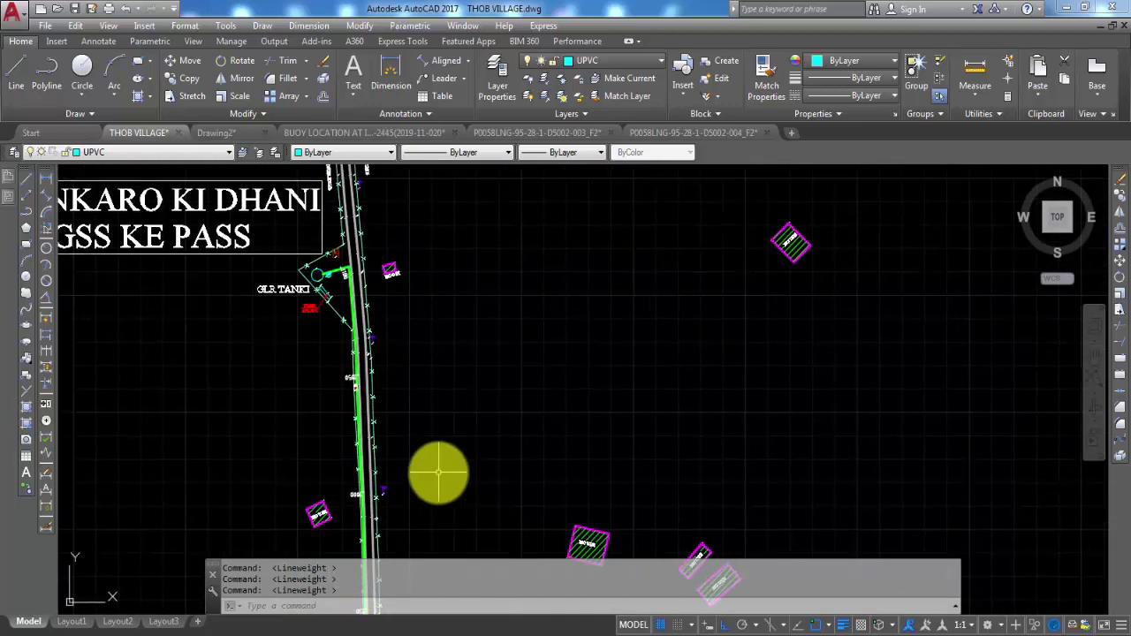